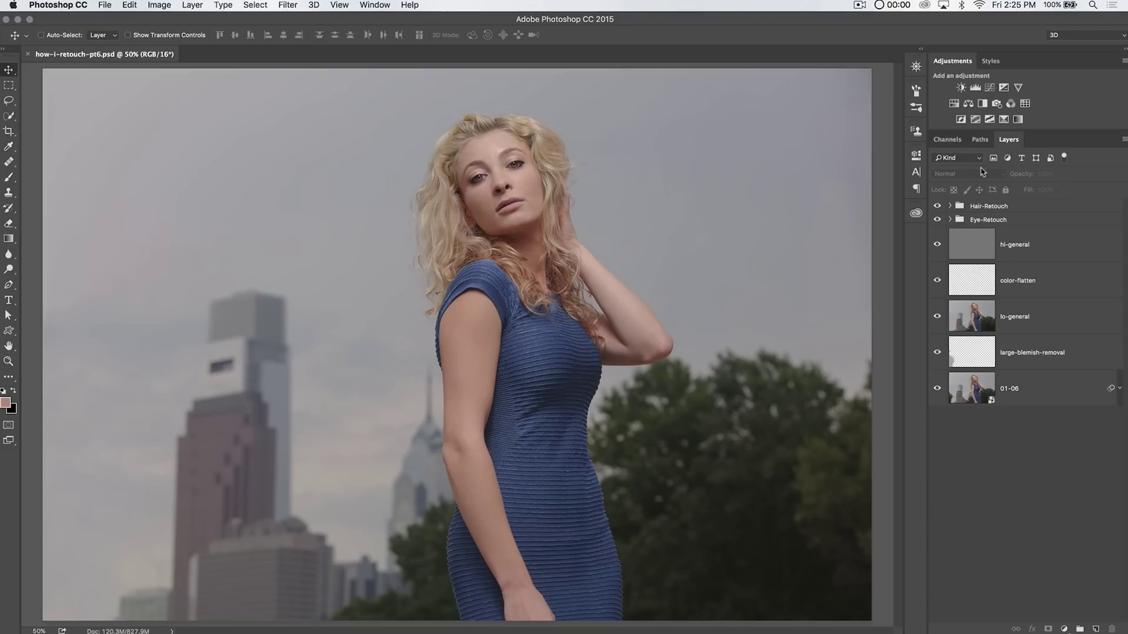
Add a new layer above the Hair-Retouch group and name it D&B.
left_click(992, 206)
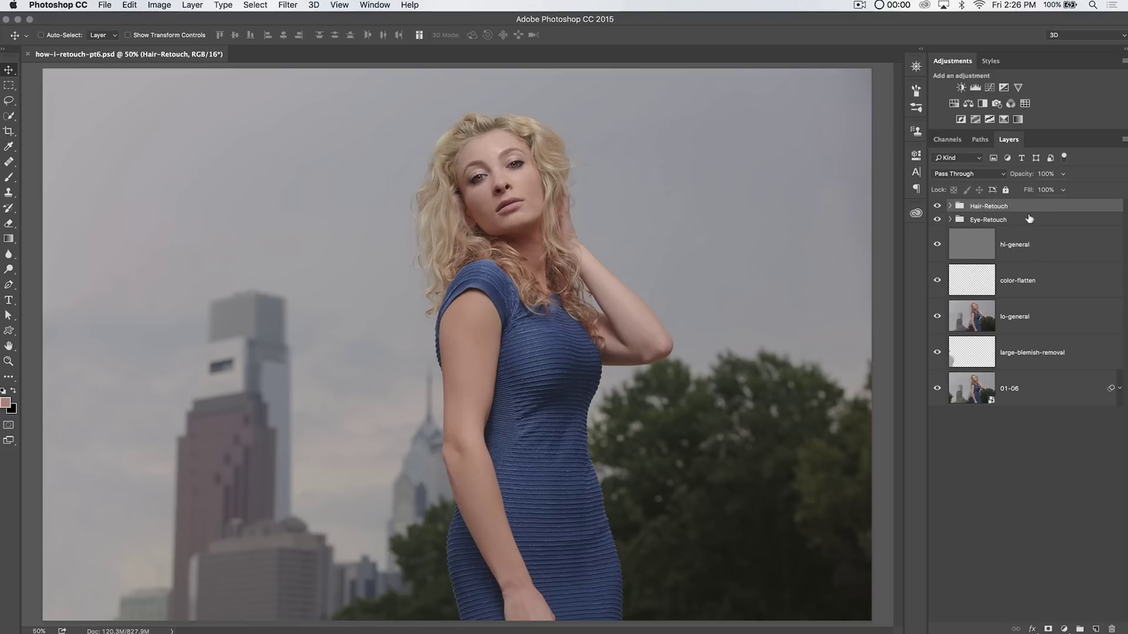
left_click(1095, 629)
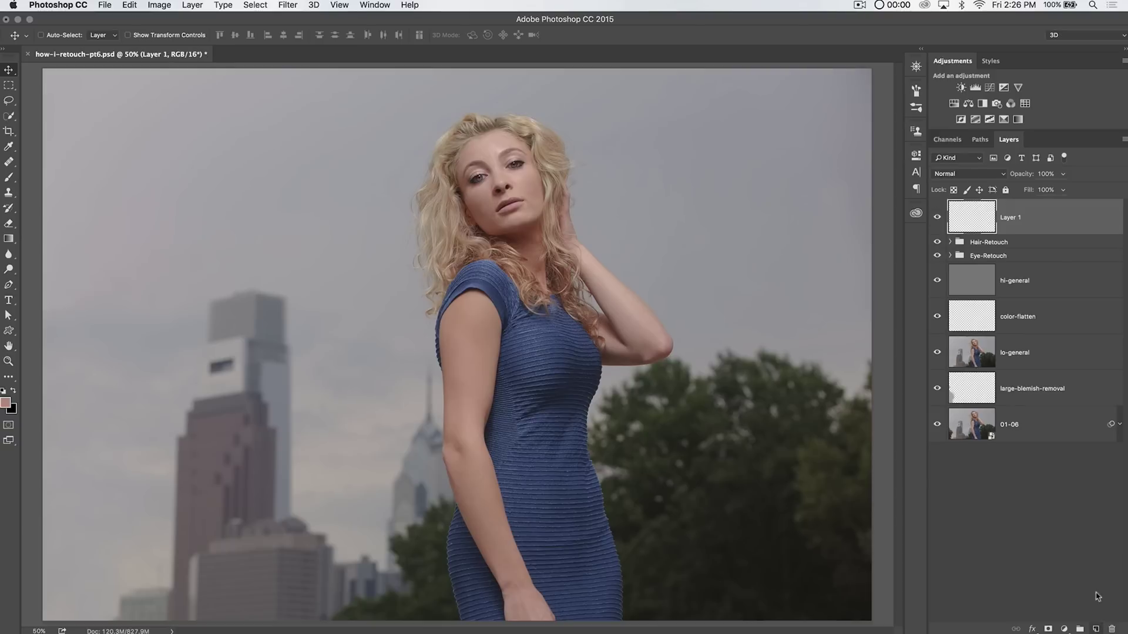
double_click(1022, 221)
type("D&B")
key("Return")
Fill the D&B layer with 50% Gray.
left_click(129, 4)
left_click(138, 181)
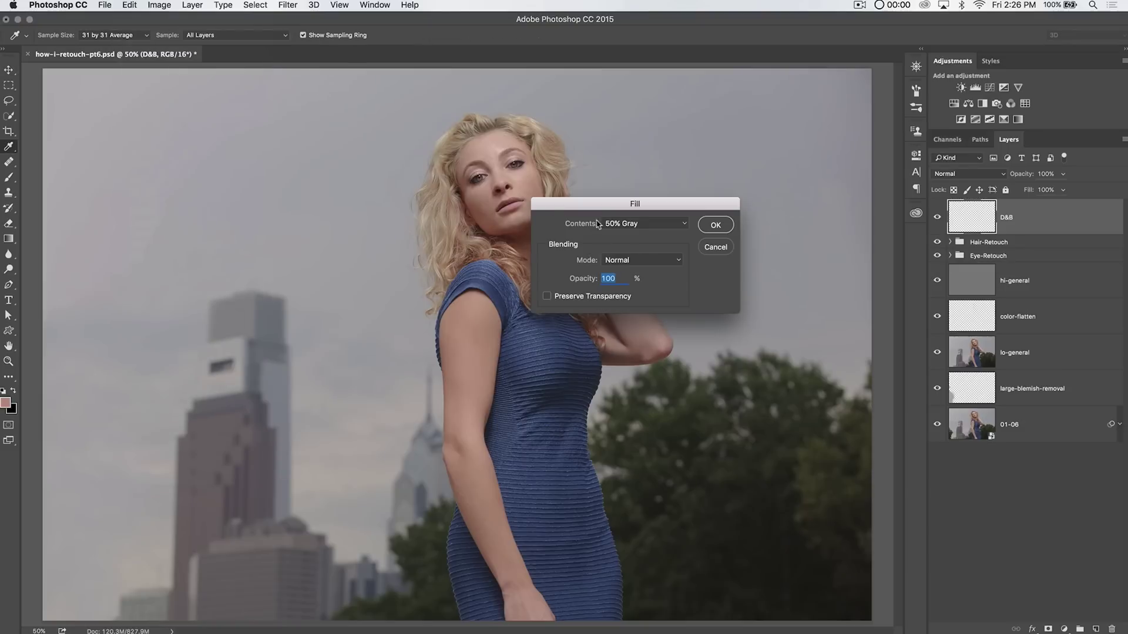
left_click(615, 229)
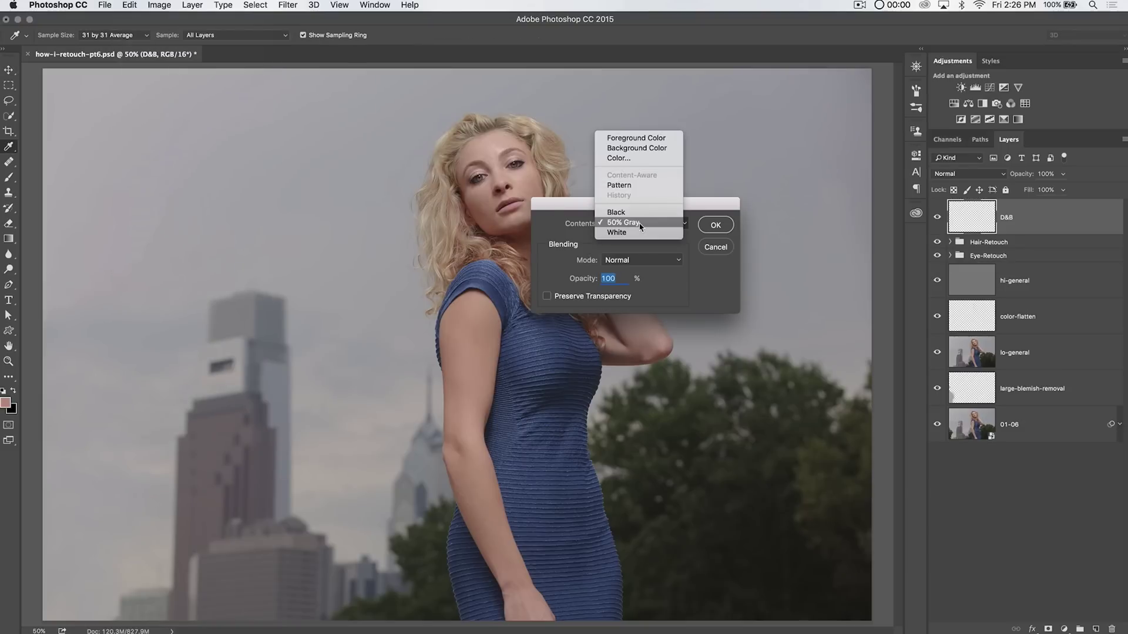
left_click(640, 223)
left_click(732, 229)
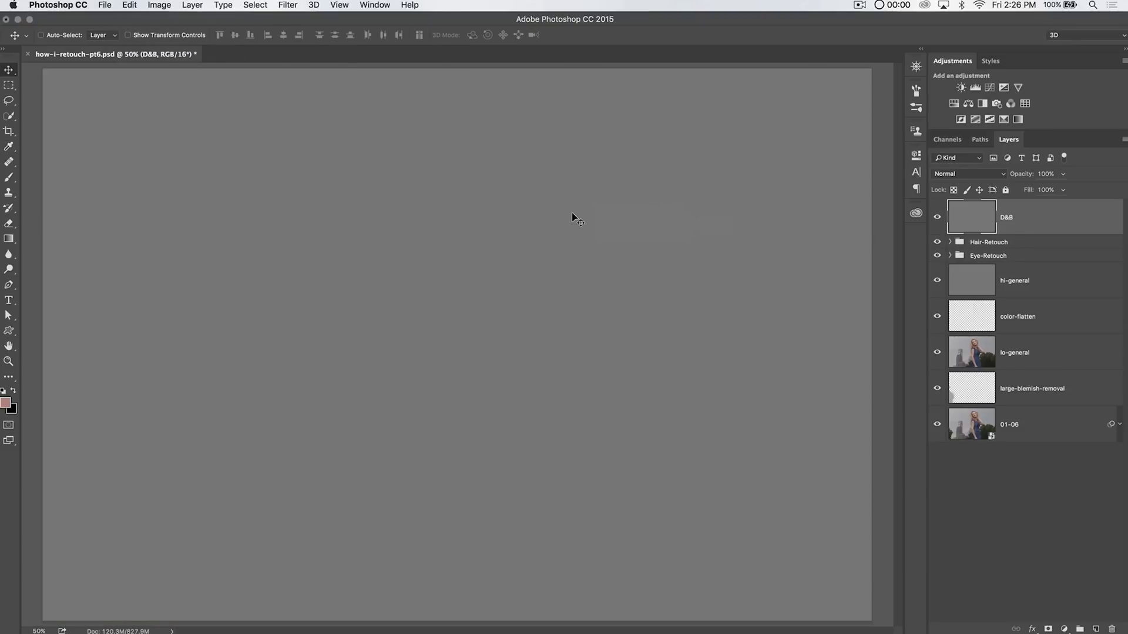
Set the D&B layer's blend mode to Soft Light.
key("v")
left_click(968, 173)
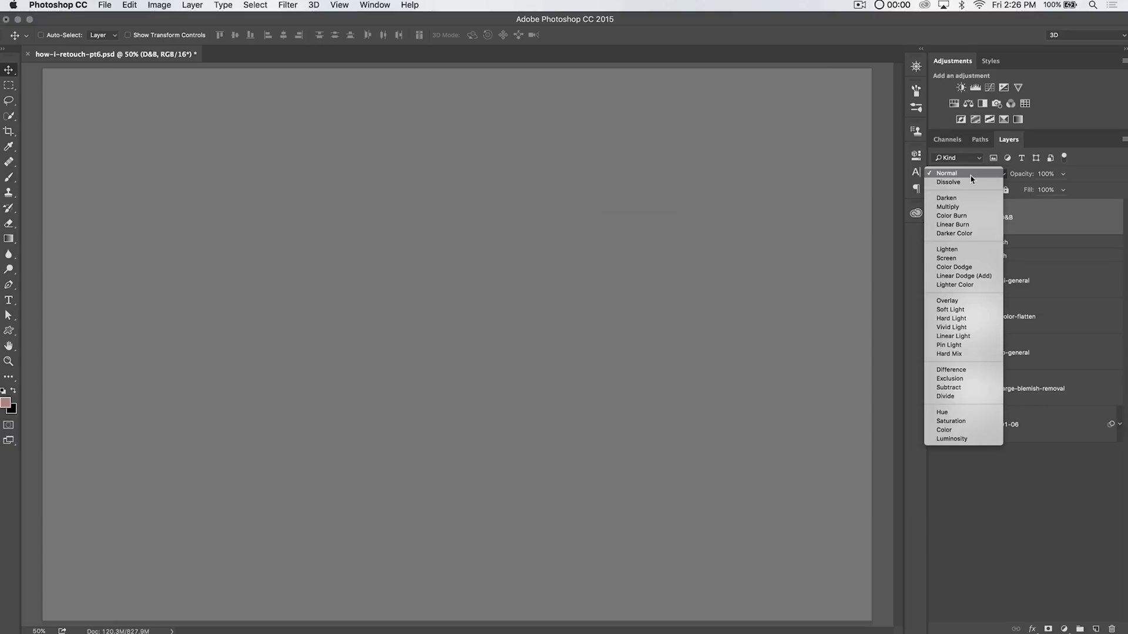
left_click(949, 310)
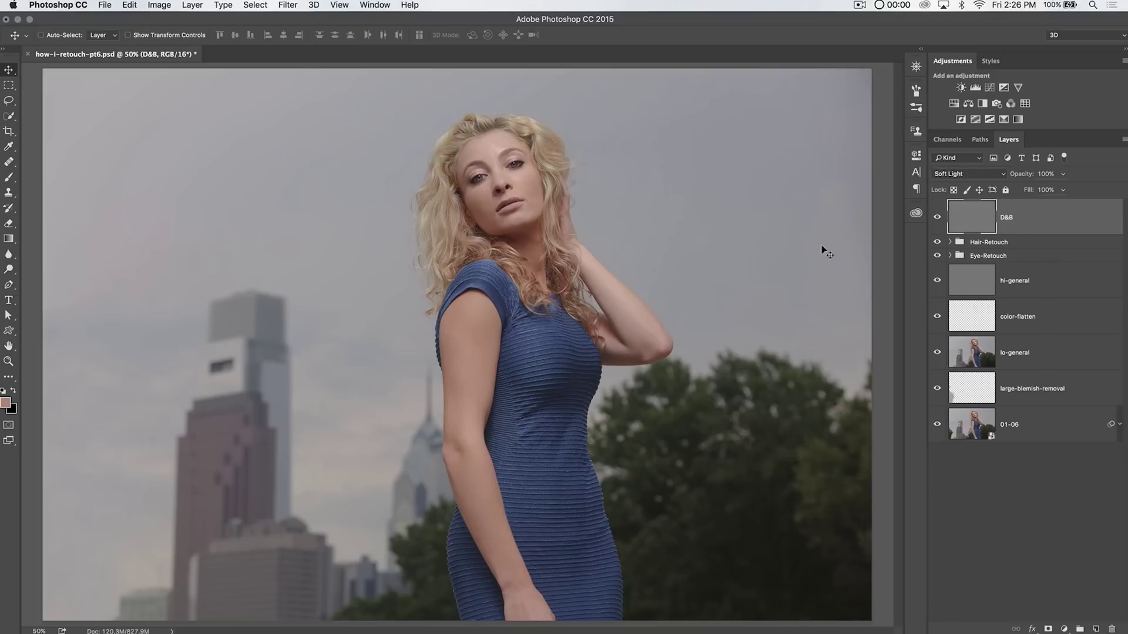
Choose the Dodge tool, lower its exposure and set the brush to 130 px.
left_click(8, 270)
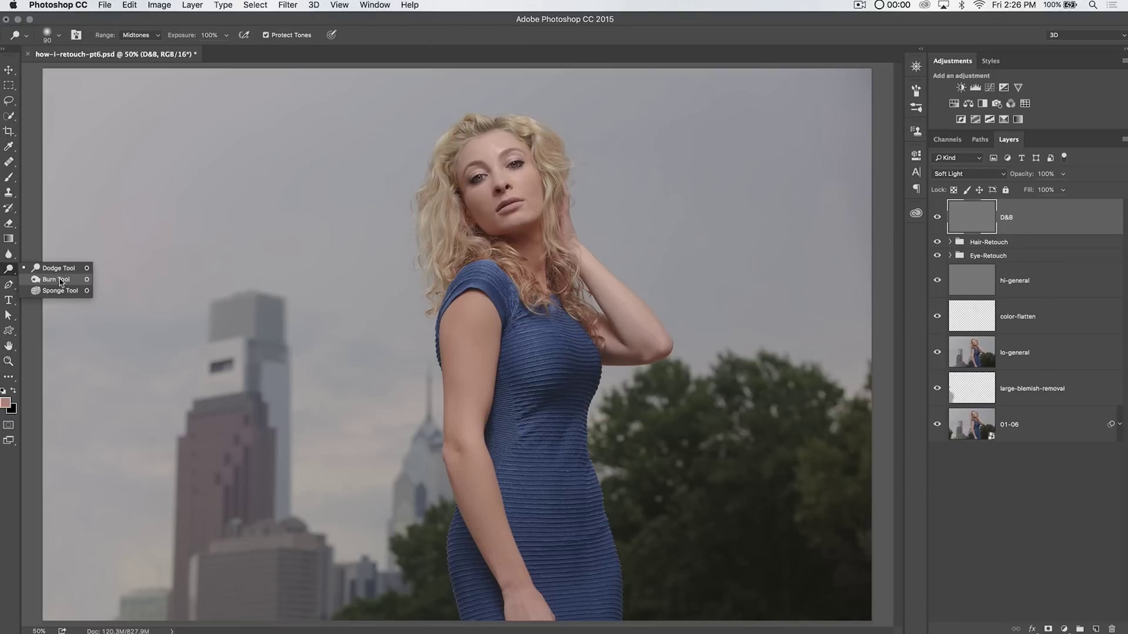
left_click(59, 269)
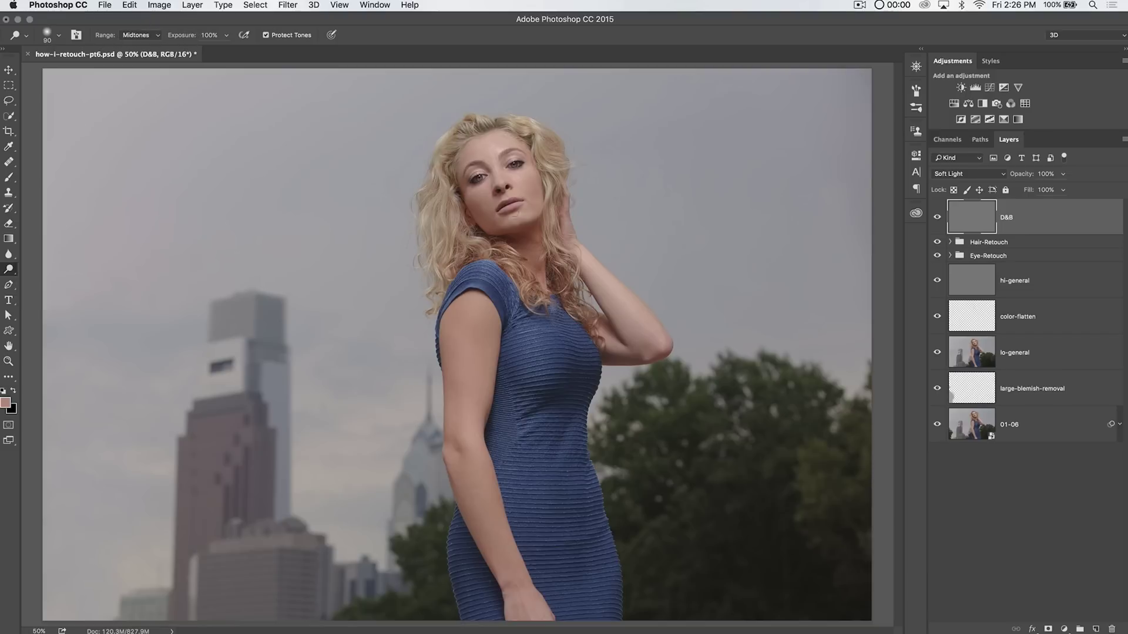
left_click_drag(496, 149, 497, 149)
key("super+z")
left_click_drag(186, 40, 175, 41)
right_click(517, 182)
mouse_move(528, 163)
left_mouse_down()
mouse_move(491, 152)
mouse_move(502, 142)
mouse_move(512, 176)
mouse_move(475, 194)
left_mouse_up()
key("Return")
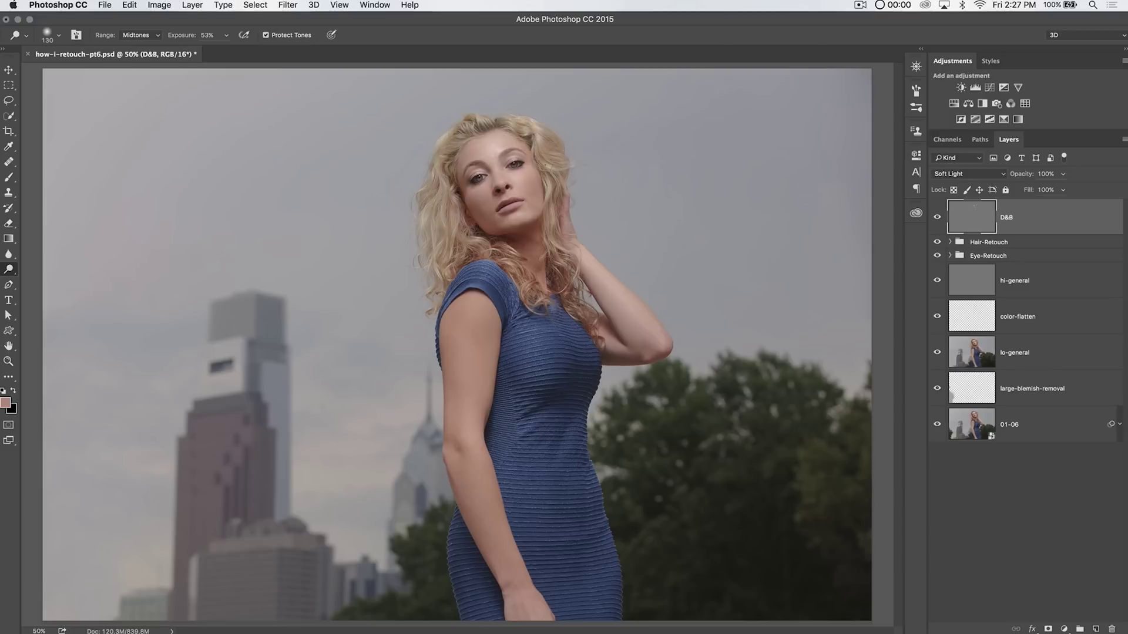
Dodge her raised forearm across to the chest, toggling the D&B layer to compare.
left_click(937, 217)
left_click(938, 217)
left_click(937, 218)
left_click(937, 217)
left_click_drag(607, 274, 585, 259)
left_click_drag(616, 309, 660, 369)
Burn the hair on top of her head with Alt held, then compare with D&B hidden.
right_click(9, 269)
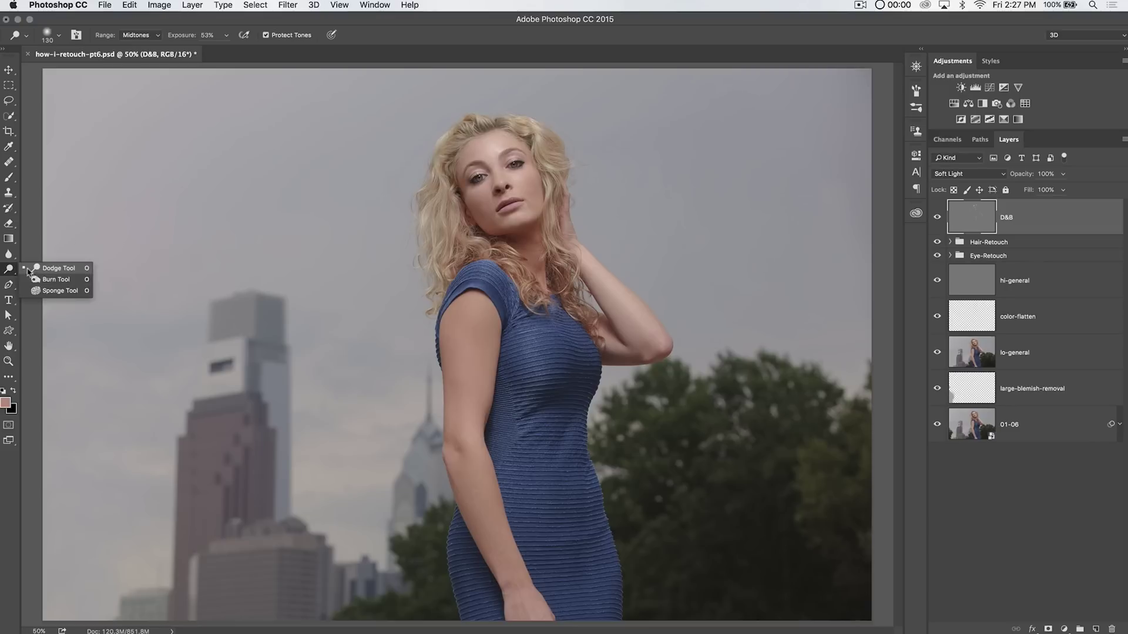
left_click(56, 268)
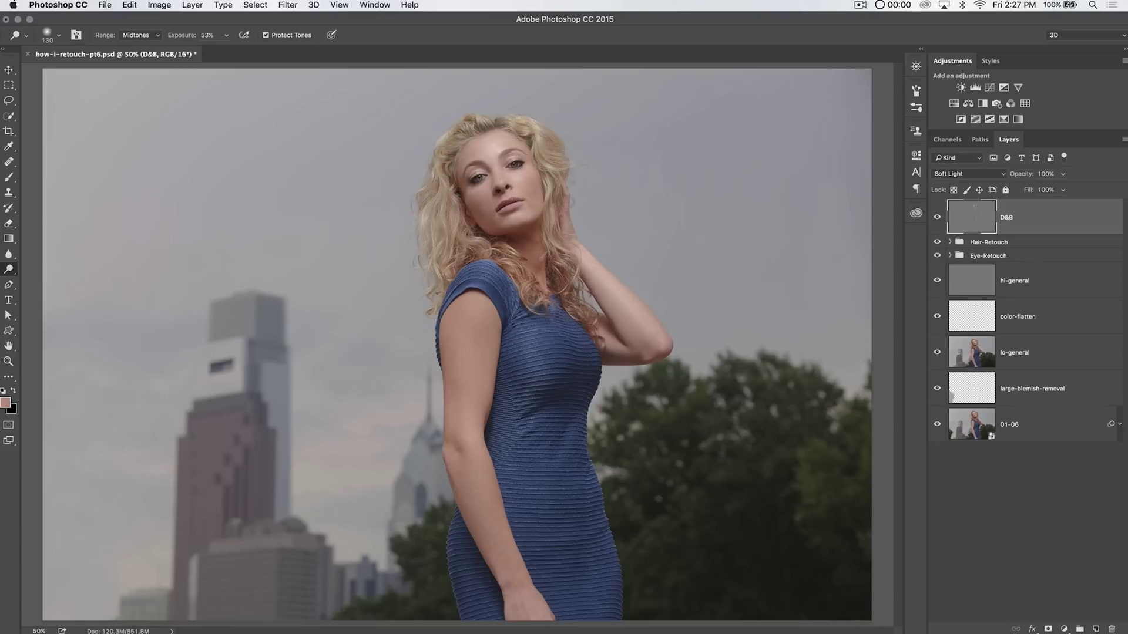
key("alt")
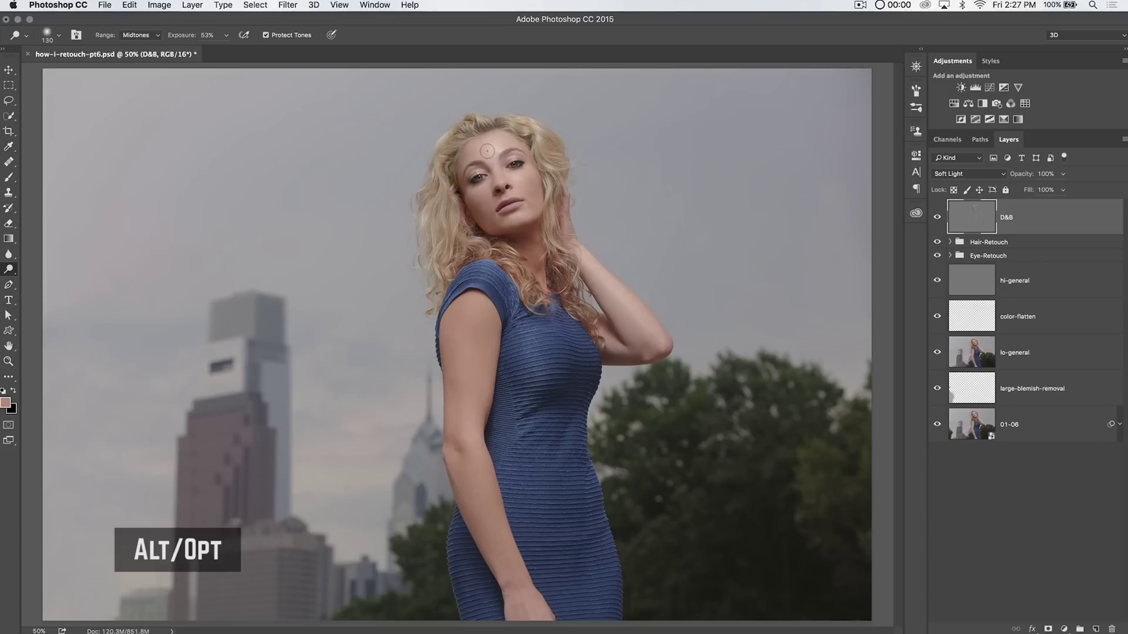
mouse_move(468, 146)
left_mouse_down()
mouse_move(510, 134)
mouse_move(546, 194)
left_mouse_up()
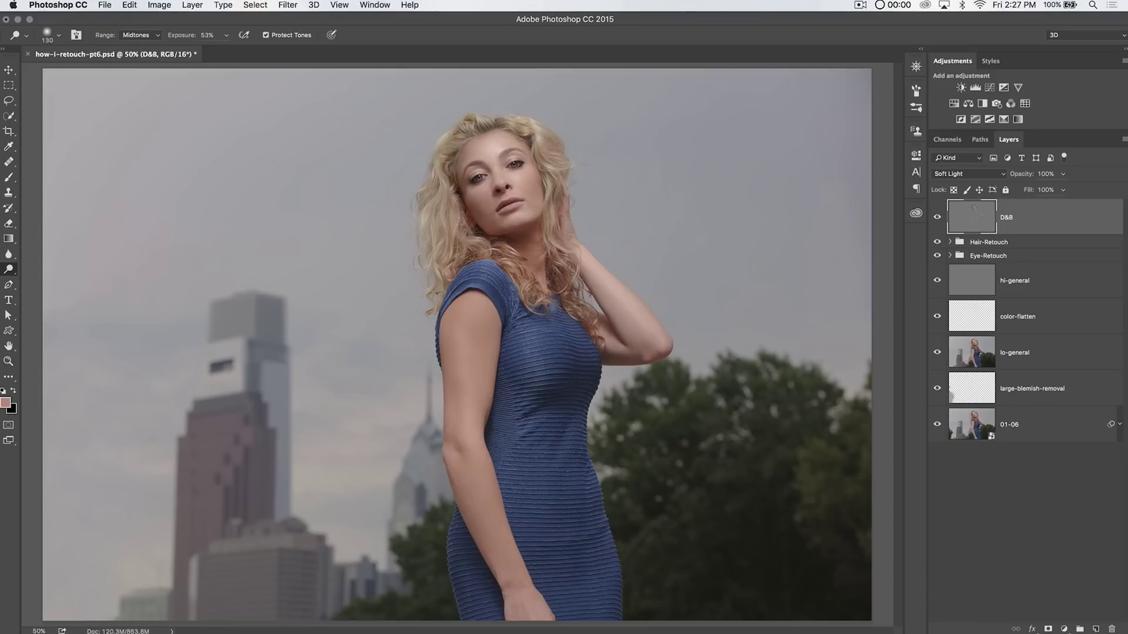
key("alt")
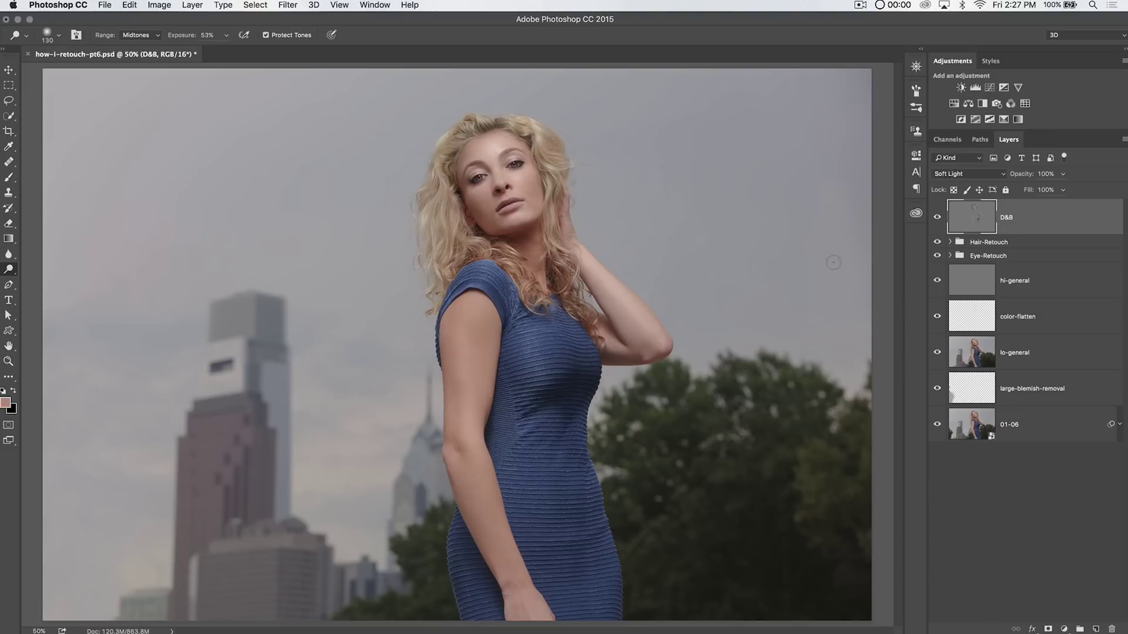
left_click(939, 217)
left_click(940, 216)
Delete the D&B layer and add two Curves adjustment layers.
key("BackSpace")
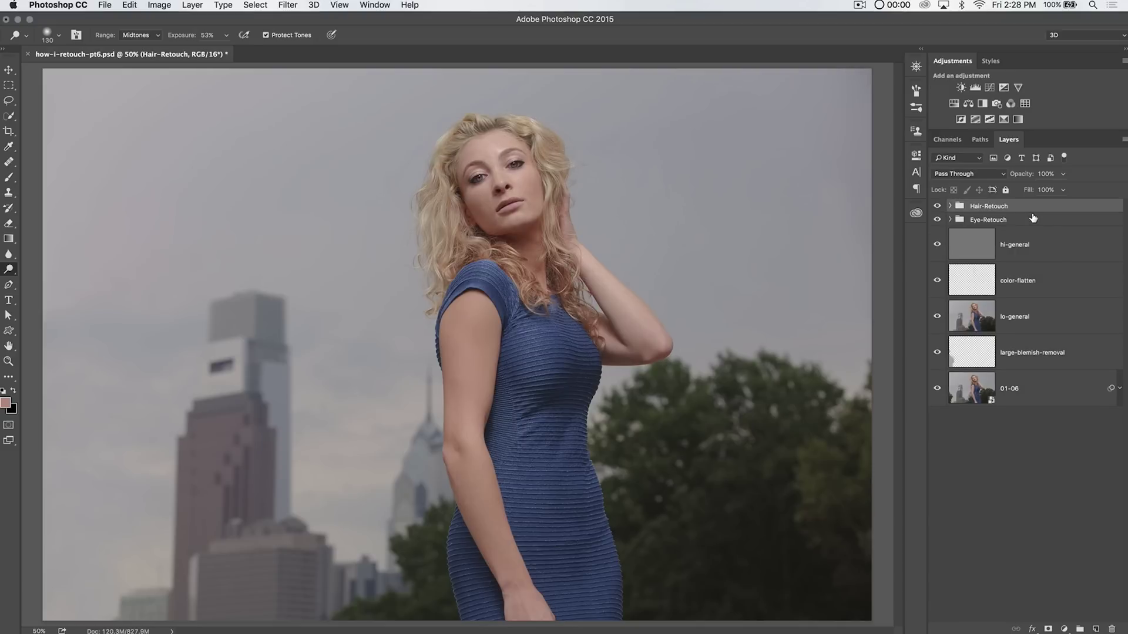
left_click(989, 88)
left_click(990, 88)
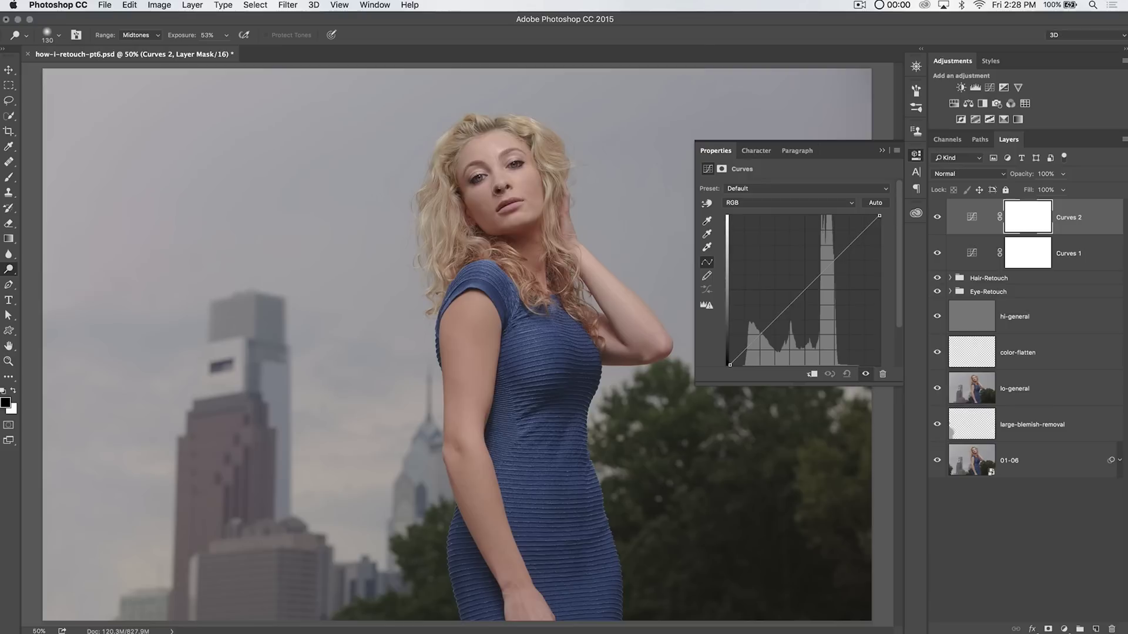
Set Curves 2 to Screen blend mode and invert its mask to black.
left_click(957, 175)
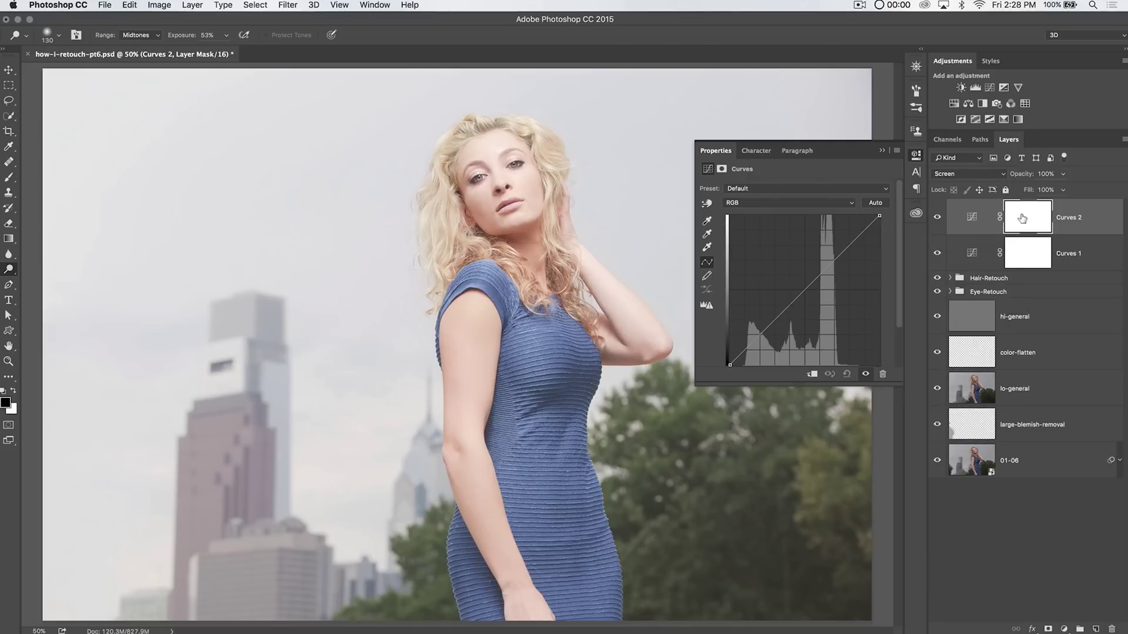
left_click(1024, 218)
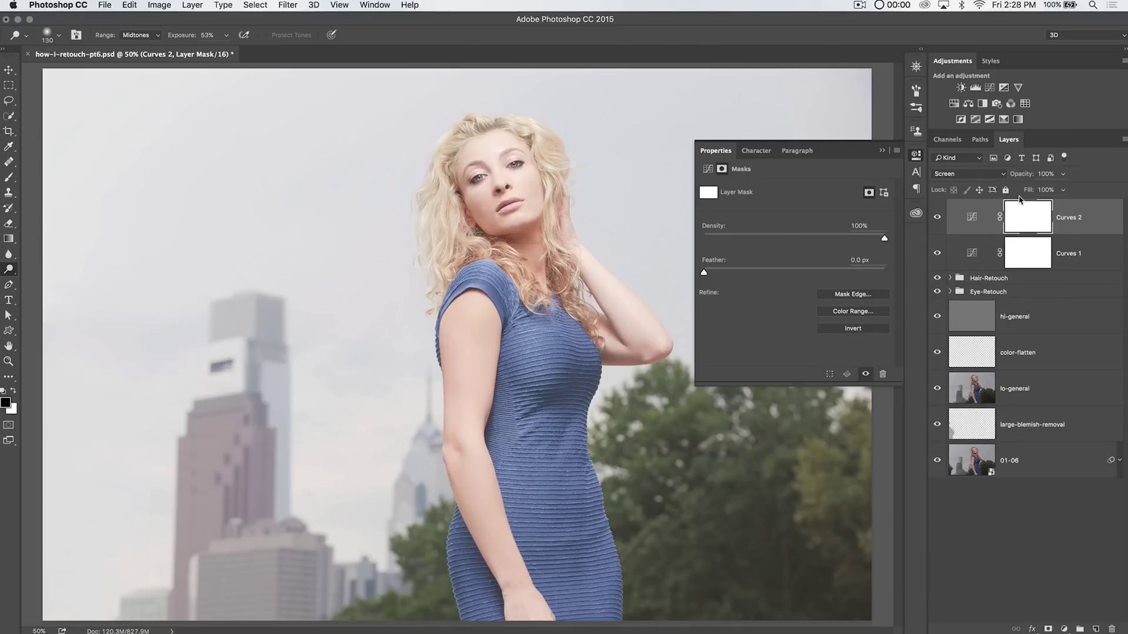
key("super+i")
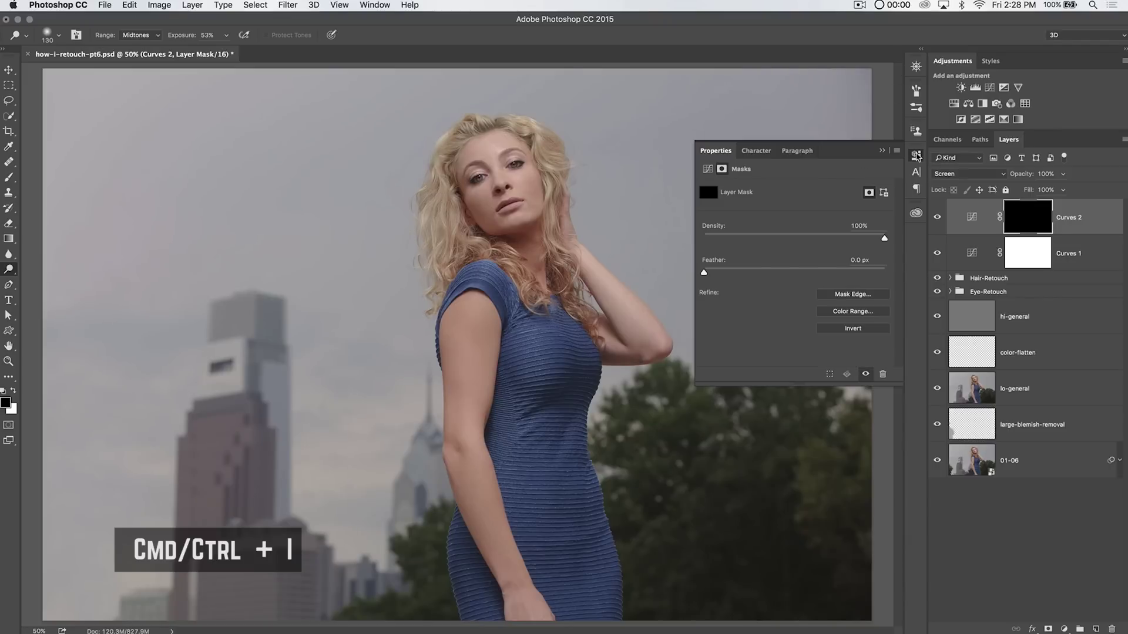
left_click(916, 156)
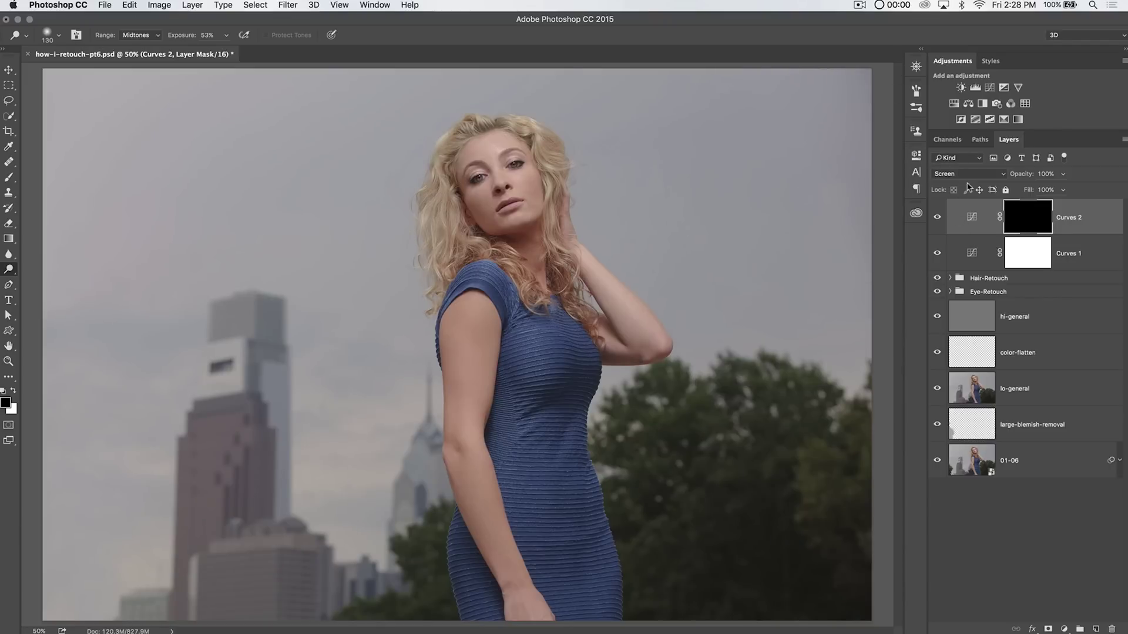
Set Curves 1 to Multiply blend mode and invert its mask to black.
left_click(1028, 259)
left_click(969, 175)
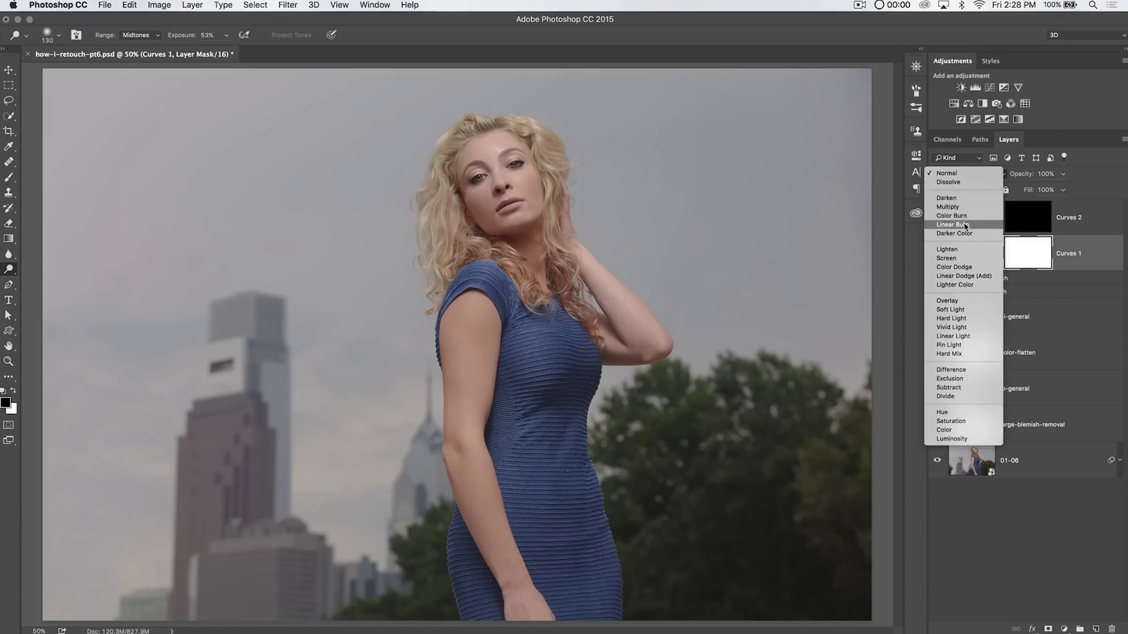
left_click(949, 207)
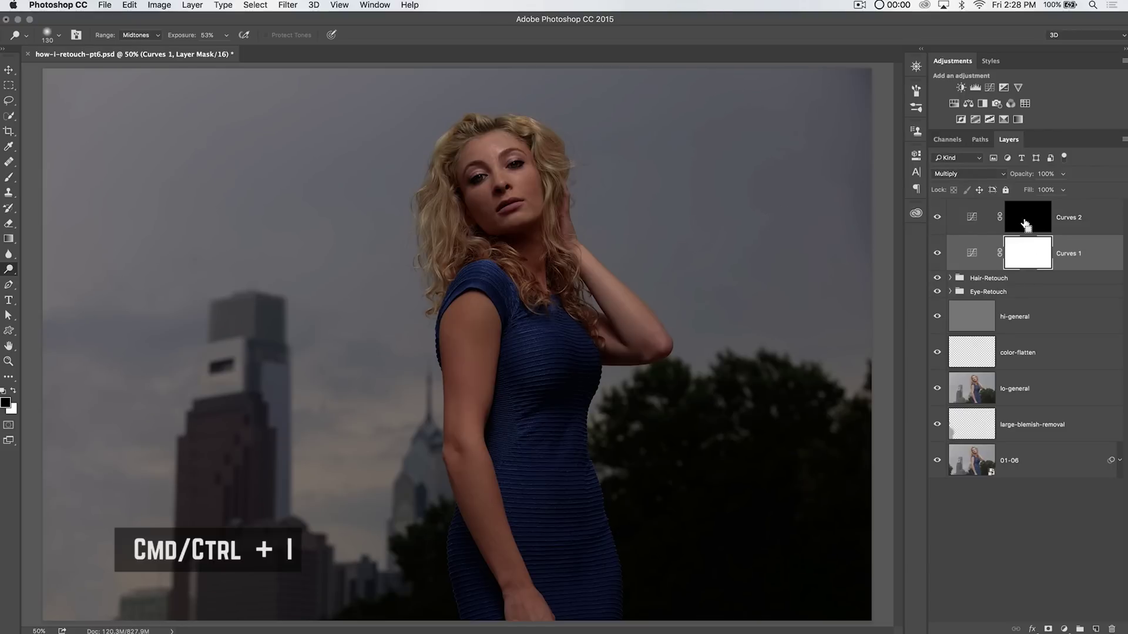
key("super+i")
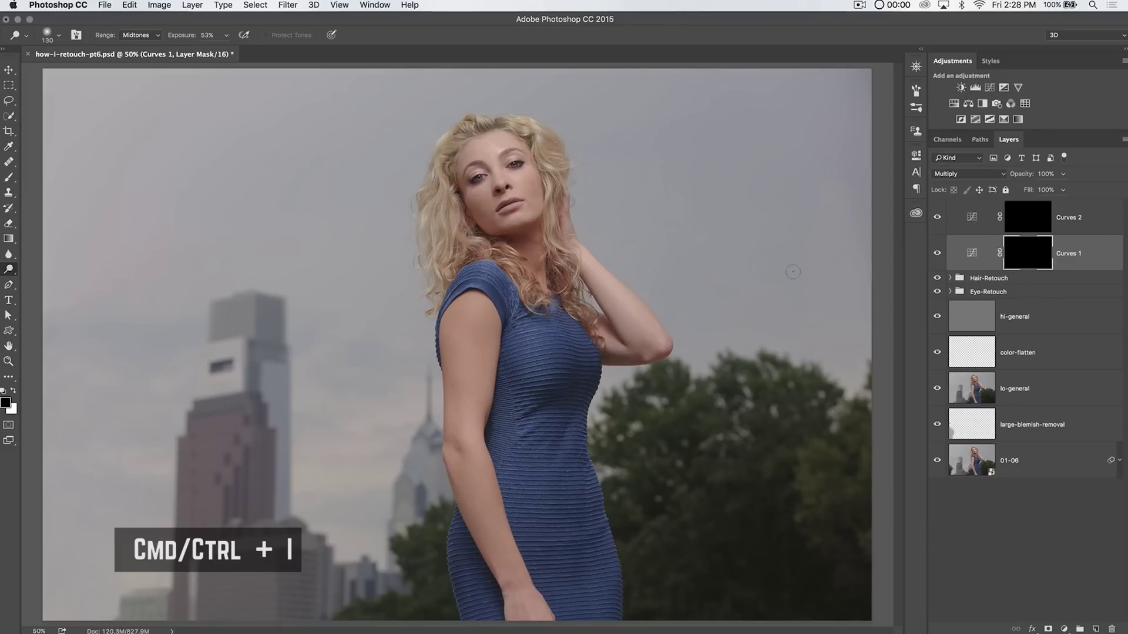
Rename Curves 1 'burning' and Curves 2 'dodging', and select the burning layer's mask.
double_click(1070, 255)
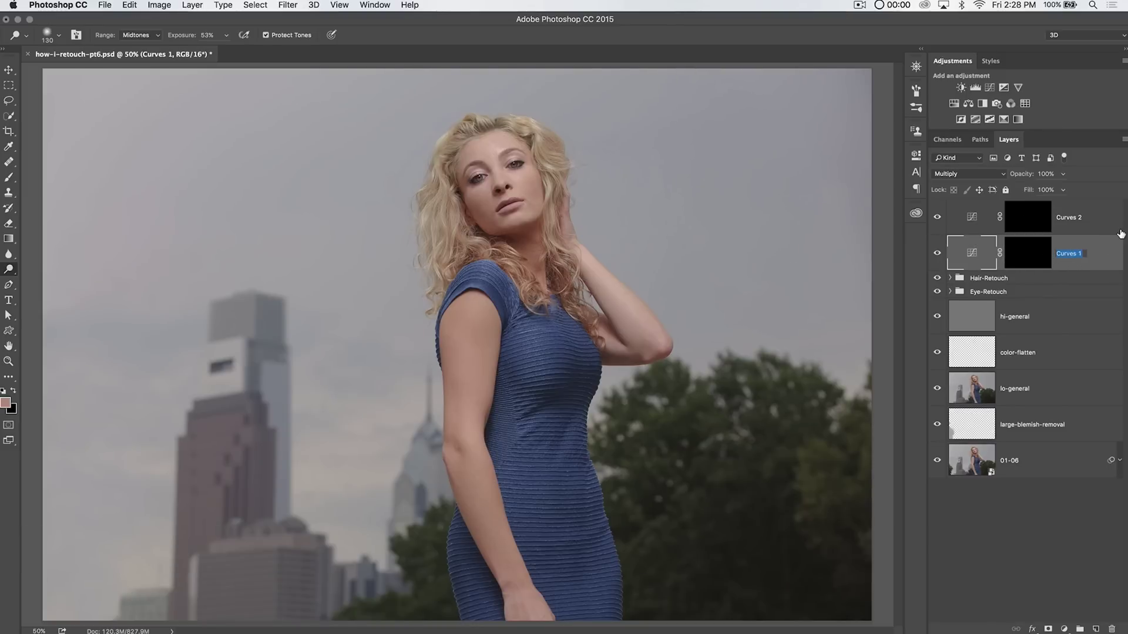
type("burning")
key("Return")
double_click(1069, 217)
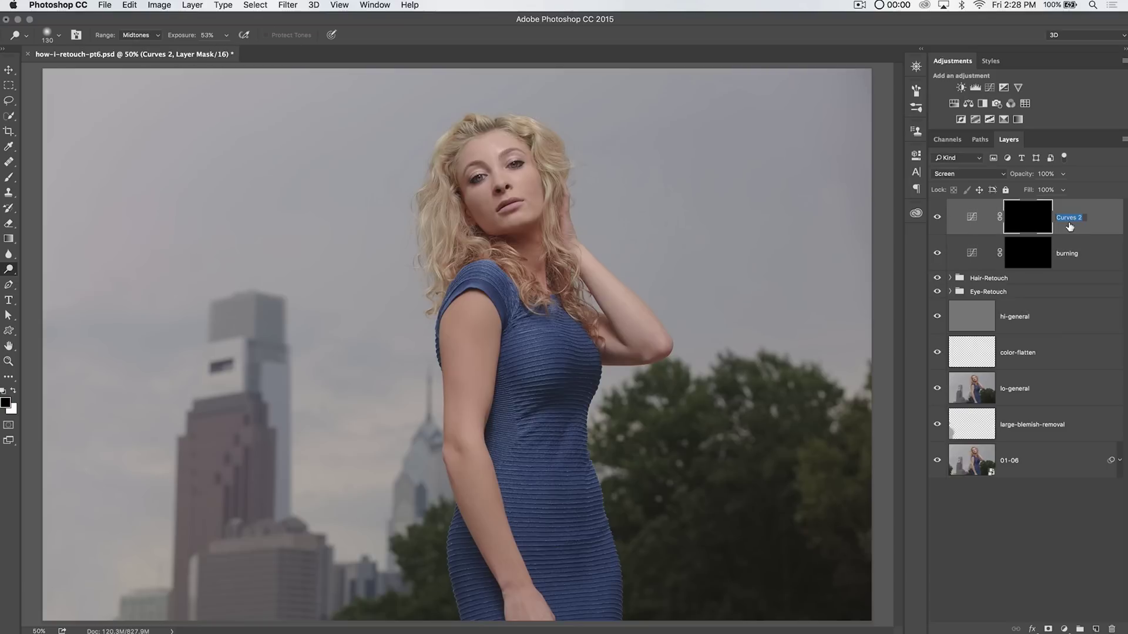
type("dodging")
key("Return")
left_click(1037, 256)
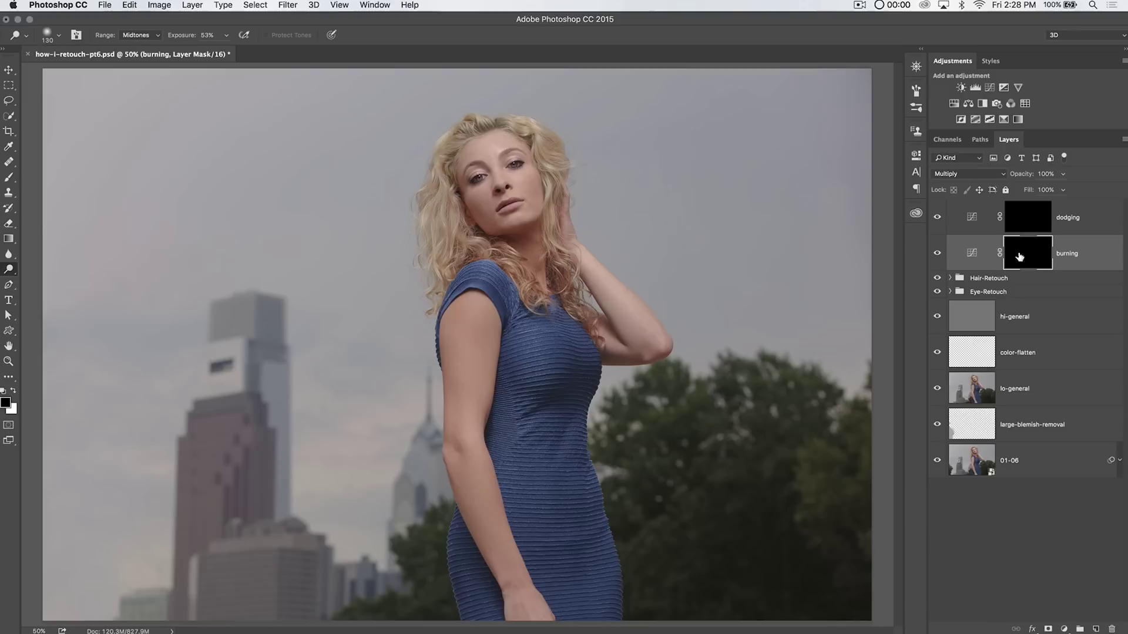
left_click(9, 176)
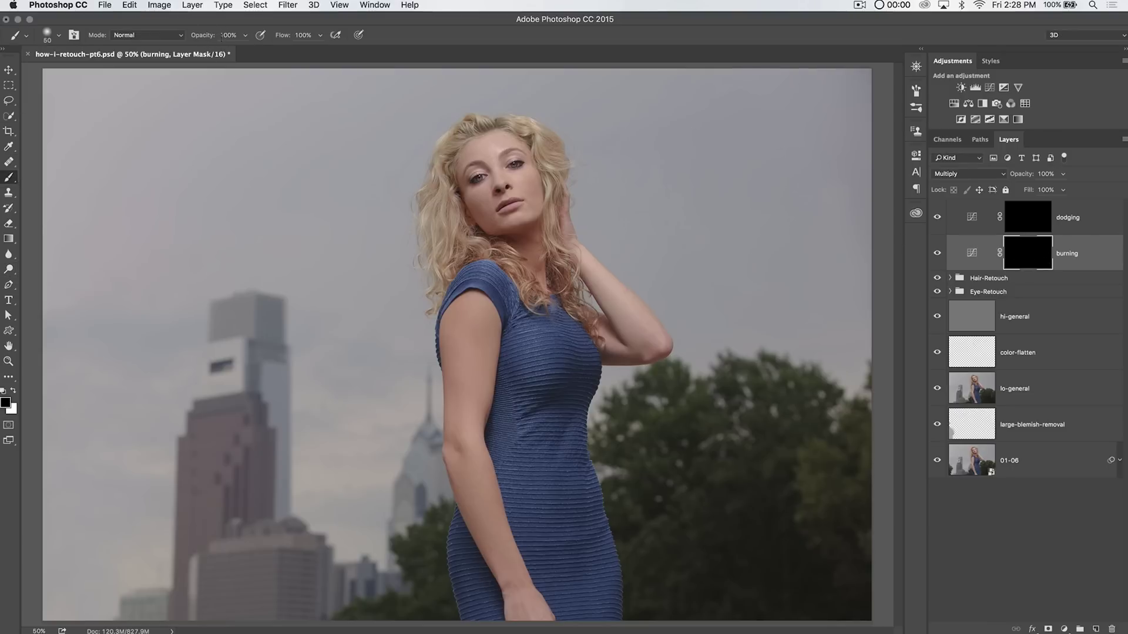
Set the brush to 10% opacity and resize it to 200 with the bracket keys.
key("1")
left_click(60, 35)
left_click(60, 37)
key("bracketright")
key("bracketright")
key("bracketright")
key("bracketright")
key("bracketright")
key("bracketright")
key("bracketright")
key("bracketleft")
key("bracketleft")
key("bracketleft")
key("bracketleft")
Zoom to 200% on her face and set the brush size to about 100.
key("z")
left_click(475, 205)
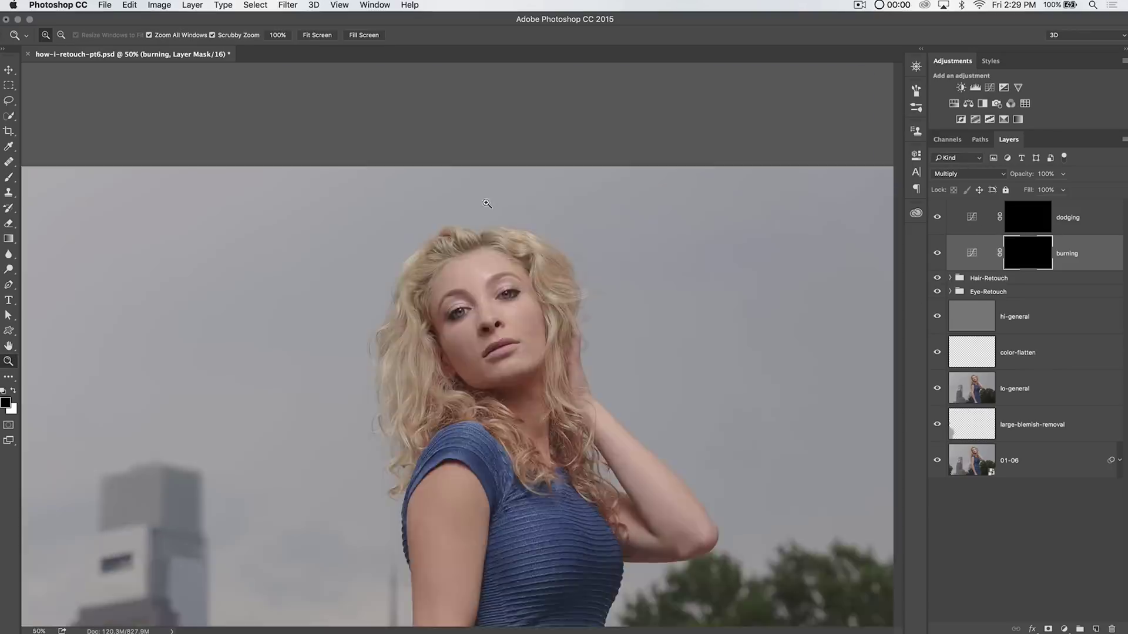
left_click(516, 226)
left_click_drag(518, 372, 635, 170)
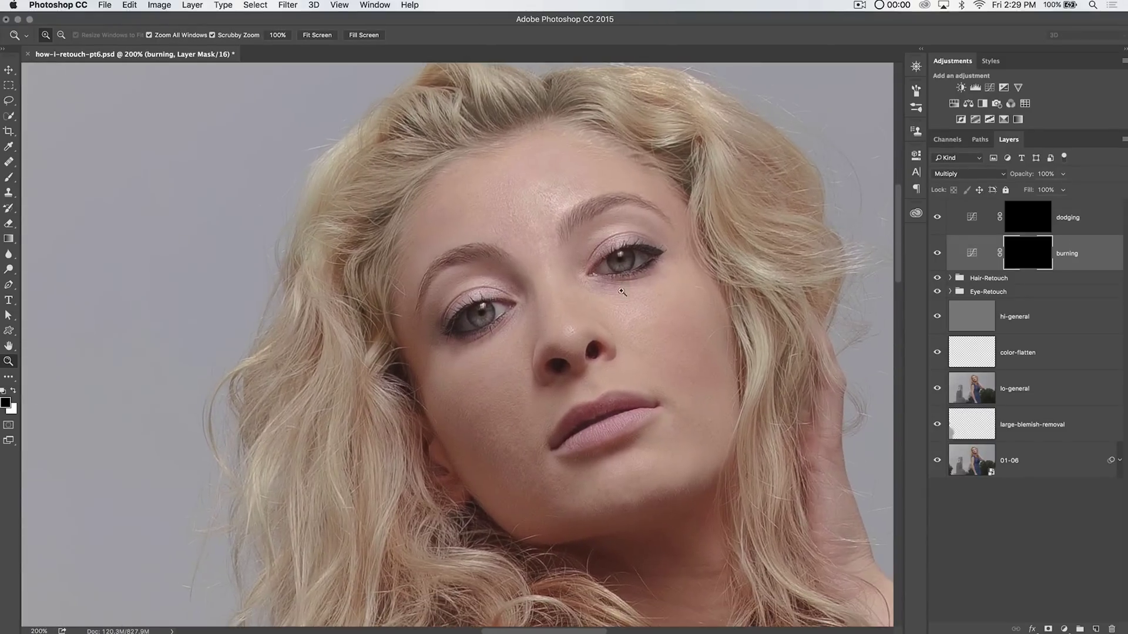
key("b")
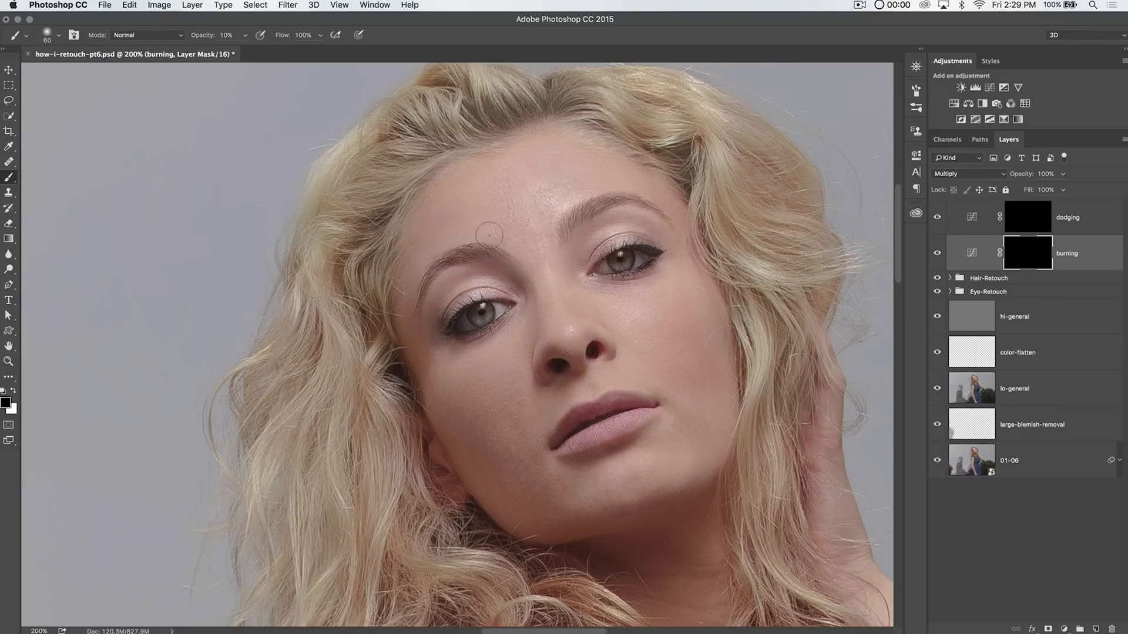
key("bracketleft")
key("bracketleft")
key("bracketleft")
key("bracketleft")
key("bracketright")
key("bracketright")
key("bracketright")
key("bracketright")
key("bracketright")
key("bracketright")
key("bracketright")
key("bracketright")
key("bracketright")
key("bracketright")
key("bracketright")
key("bracketleft")
key("bracketleft")
key("bracketleft")
key("bracketleft")
key("bracketleft")
key("bracketright")
key("bracketright")
left_click_drag(485, 478, 464, 287)
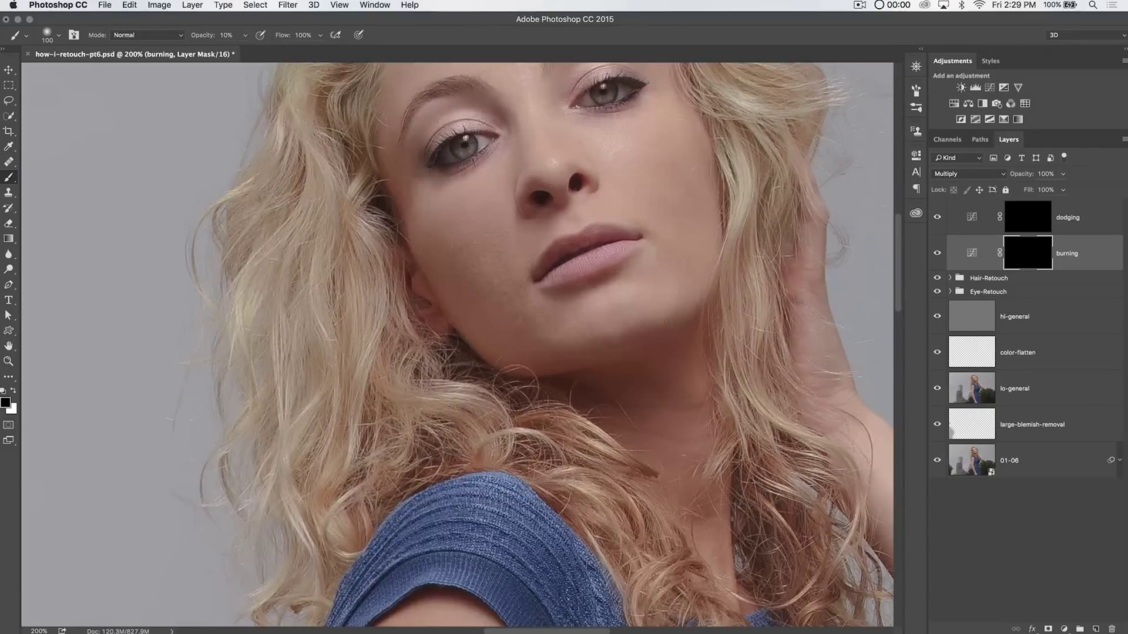
left_click_drag(447, 241, 467, 274)
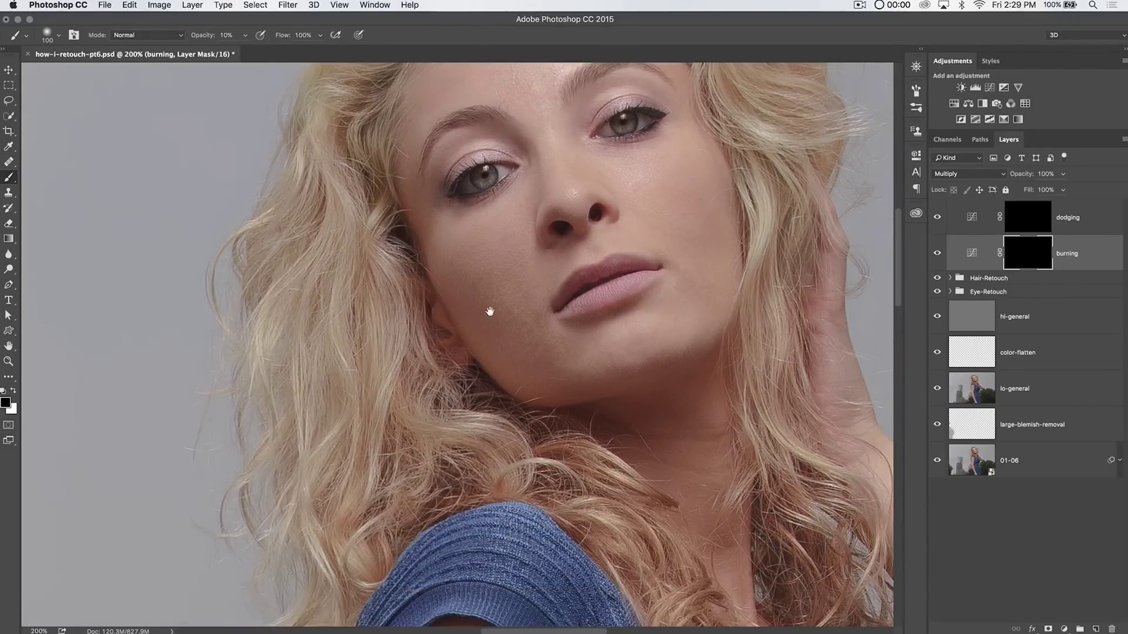
Make white the foreground and burn facial shadows, toggling the burning layer to compare.
key("x")
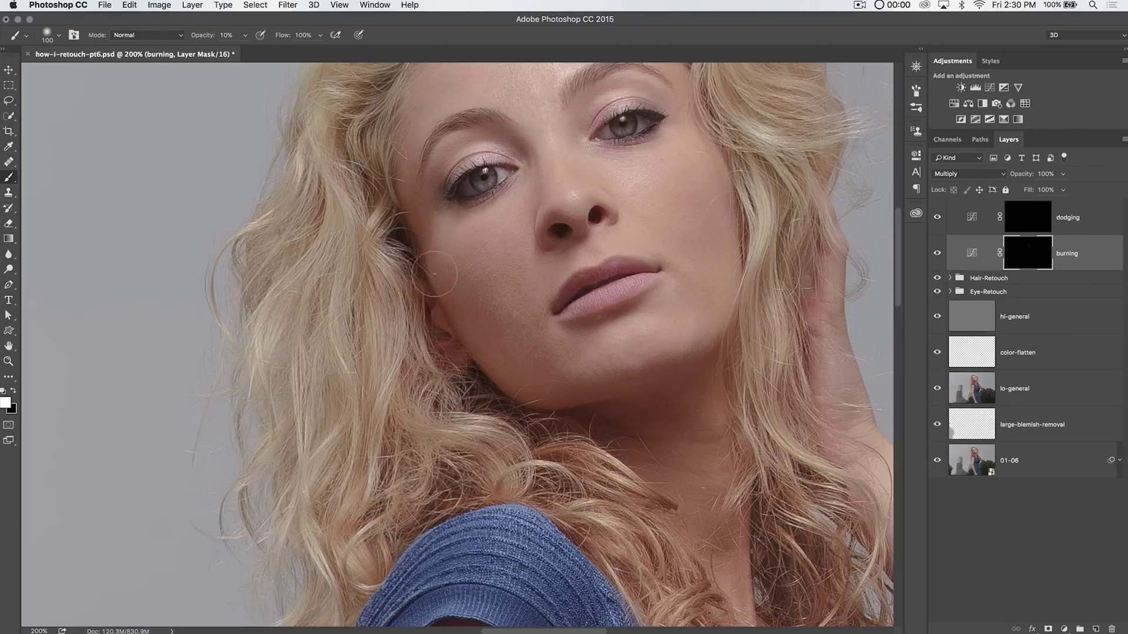
left_click_drag(435, 273, 466, 455)
left_click_drag(496, 241, 487, 271)
left_click_drag(794, 388, 685, 217)
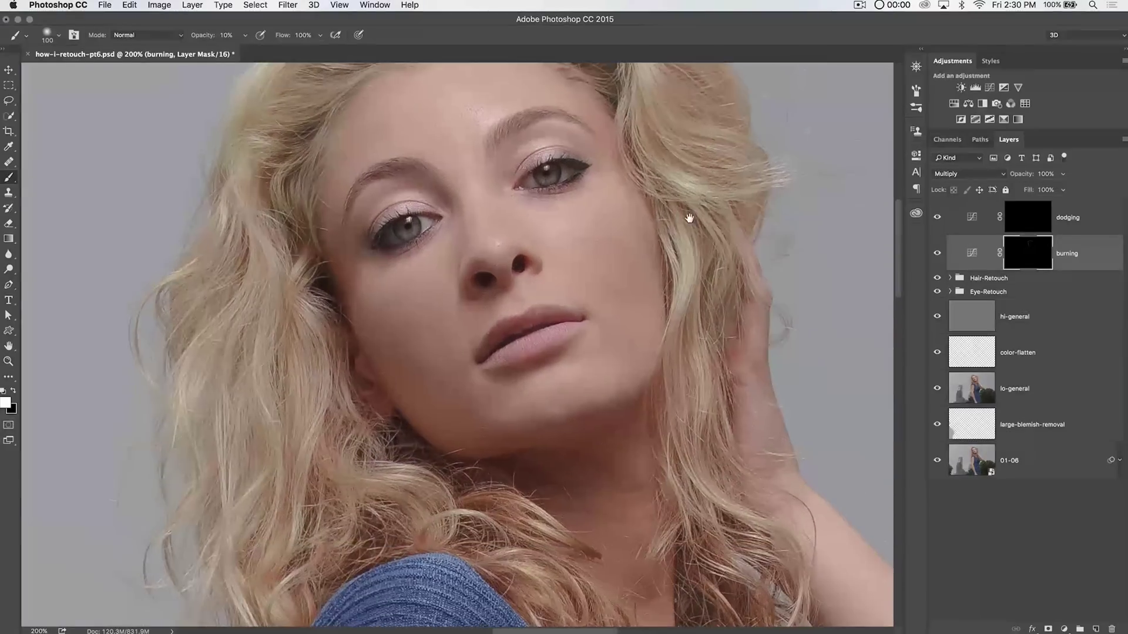
mouse_move(679, 378)
left_mouse_down()
mouse_move(675, 328)
mouse_move(642, 395)
mouse_move(711, 538)
left_mouse_up()
left_click(930, 254)
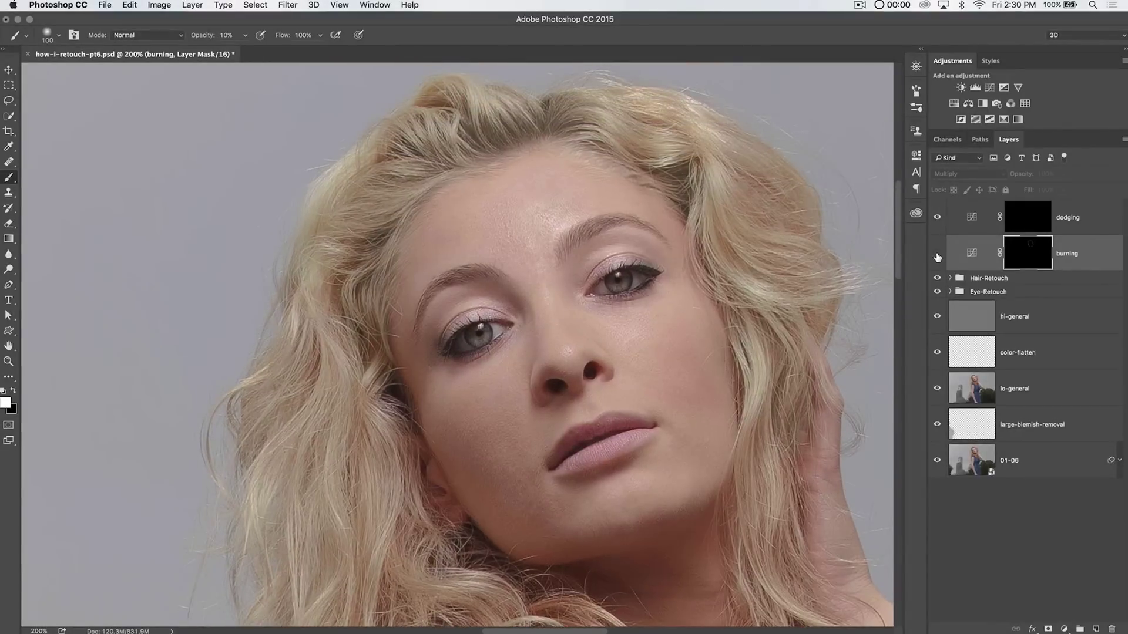
left_click(929, 254)
left_click(930, 253)
left_click(930, 254)
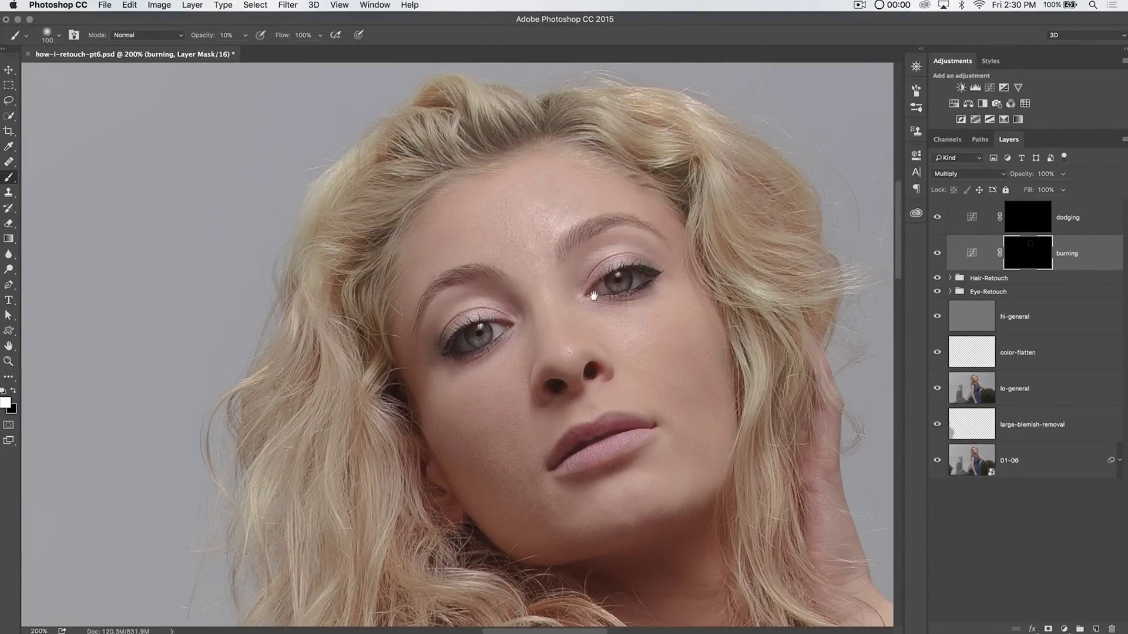
Burn finer shadows around the nose and lips with a 30 px brush, comparing before and after.
mouse_move(593, 294)
left_mouse_down()
mouse_move(596, 316)
mouse_move(599, 249)
left_mouse_up()
key("bracketleft")
key("bracketleft")
key("bracketleft")
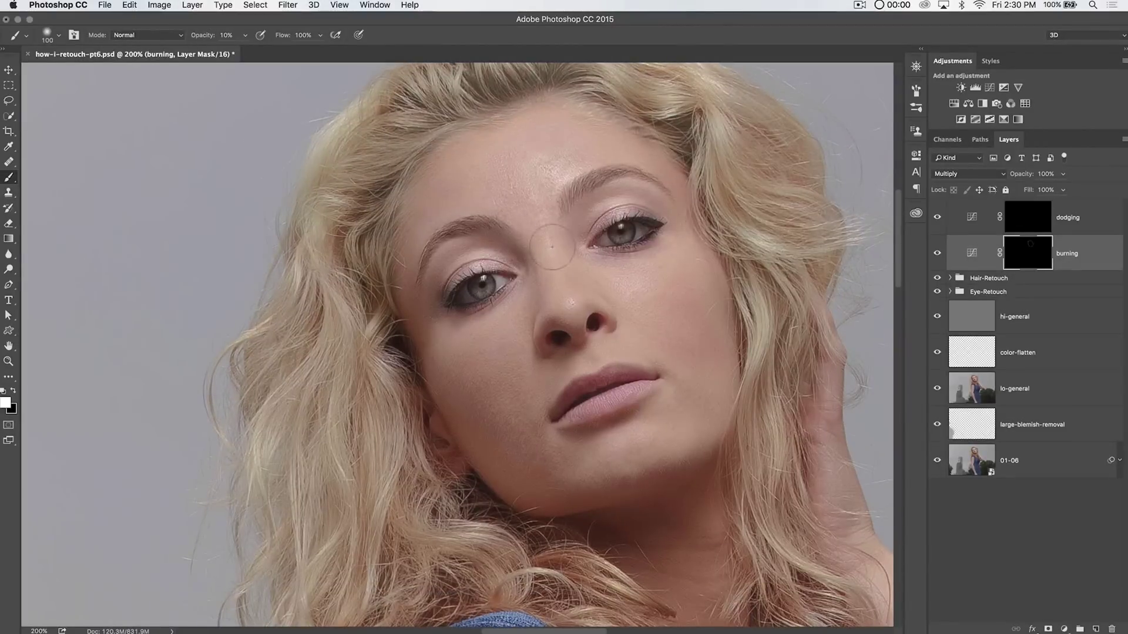
key("bracketleft")
key("bracketleft")
key("bracketleft")
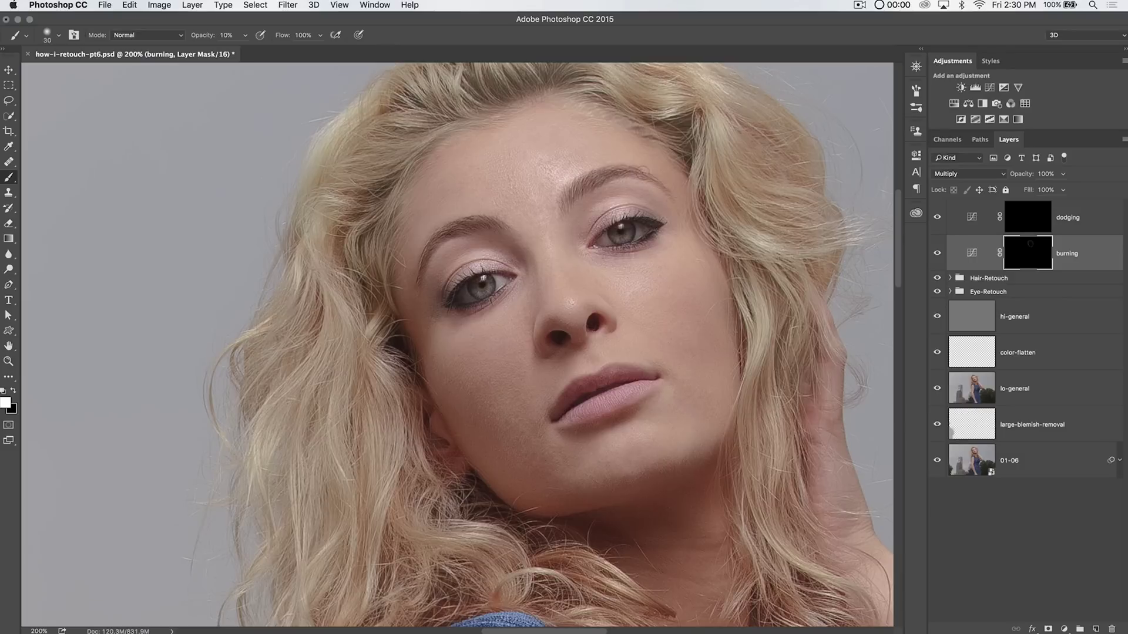
left_click(937, 253)
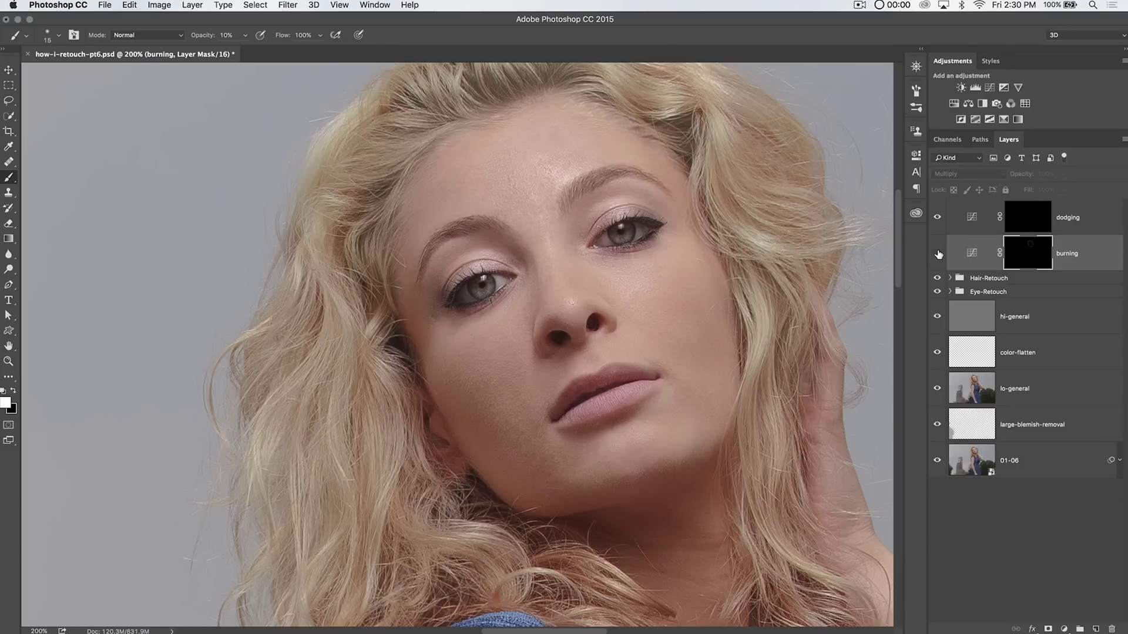
left_click(937, 254)
left_click(937, 253)
left_click(936, 253)
key("bracketright")
key("bracketright")
key("bracketright")
key("bracketright")
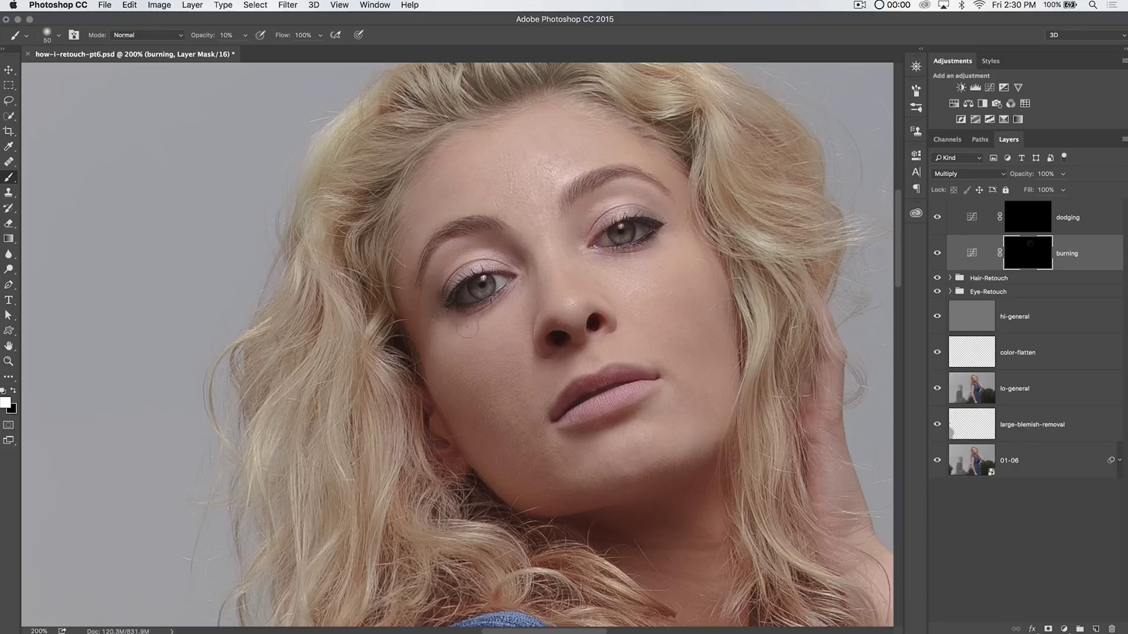
key("bracketleft")
key("bracketleft")
key("bracketleft")
key("bracketleft")
key("bracketright")
key("bracketright")
key("bracketright")
key("bracketright")
key("bracketright")
key("bracketright")
key("bracketright")
key("bracketleft")
scroll(655, 435, "up", 3)
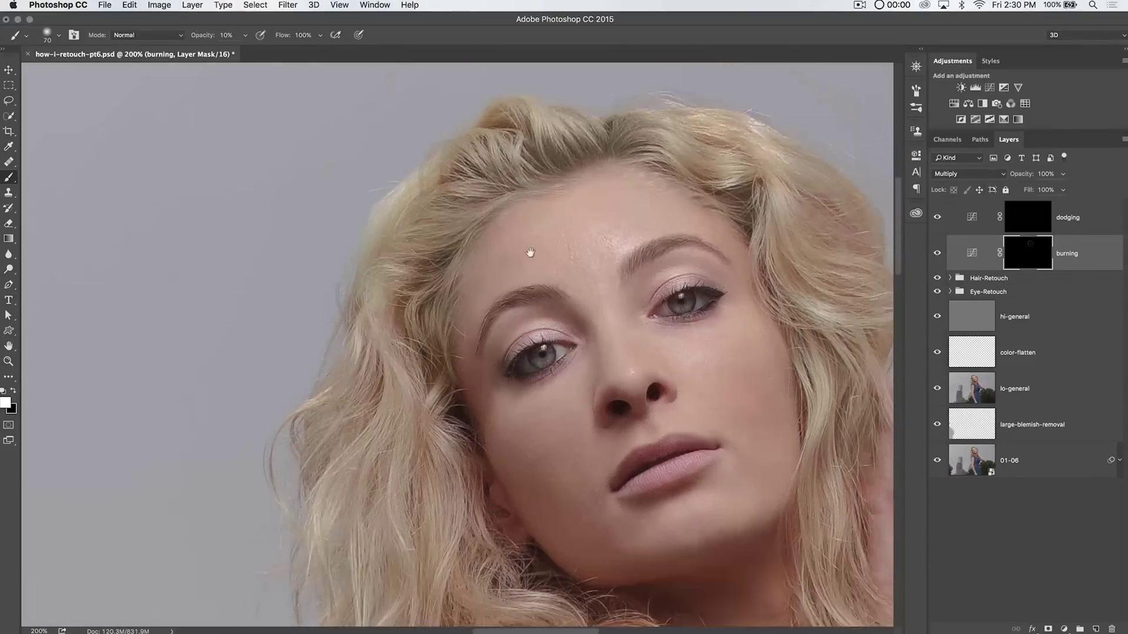
Darken the hair along the neckline and left of her neck, shrinking the brush to 15.
scroll(528, 244, "down", 10)
left_click_drag(625, 308, 423, 329)
left_click_drag(432, 373, 460, 427)
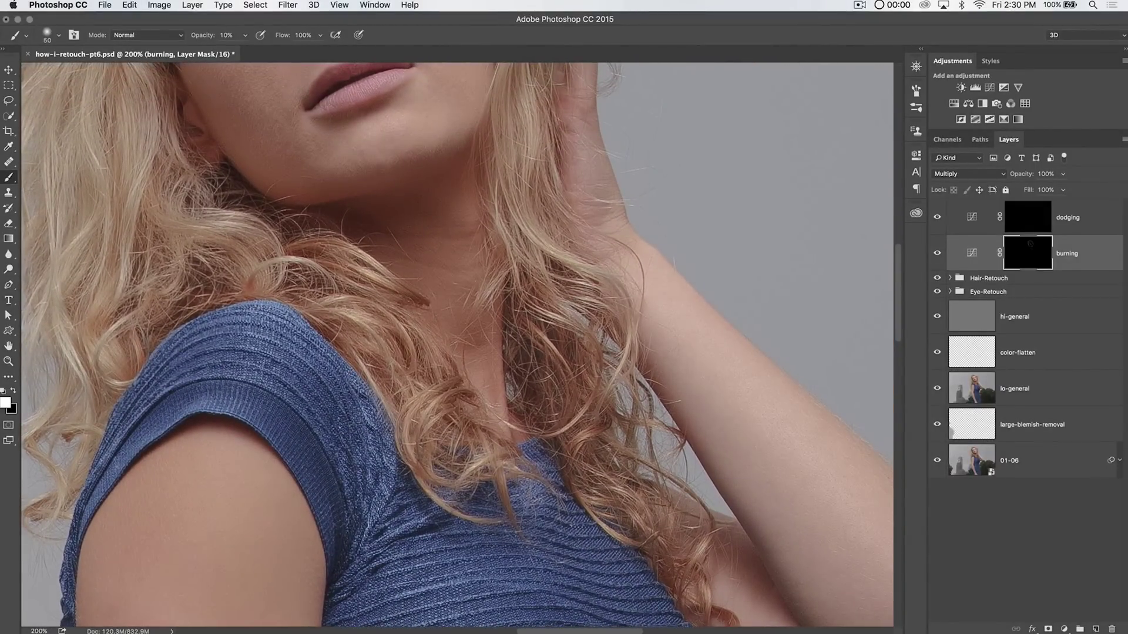
left_click_drag(194, 305, 446, 314)
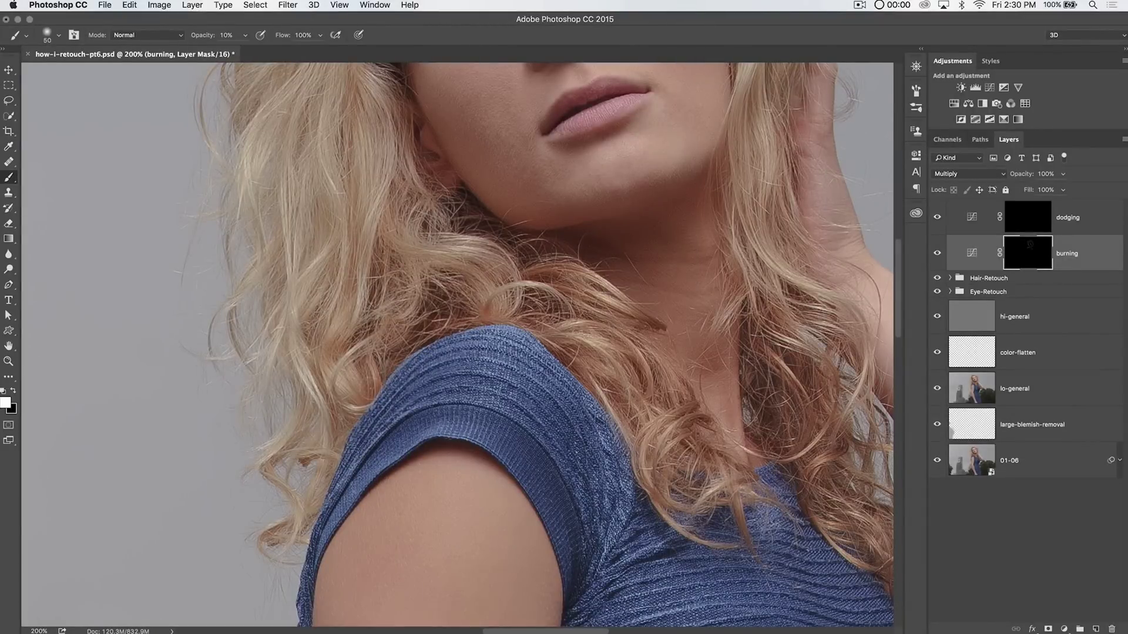
key("bracketleft")
key("bracketleft")
key("bracketleft")
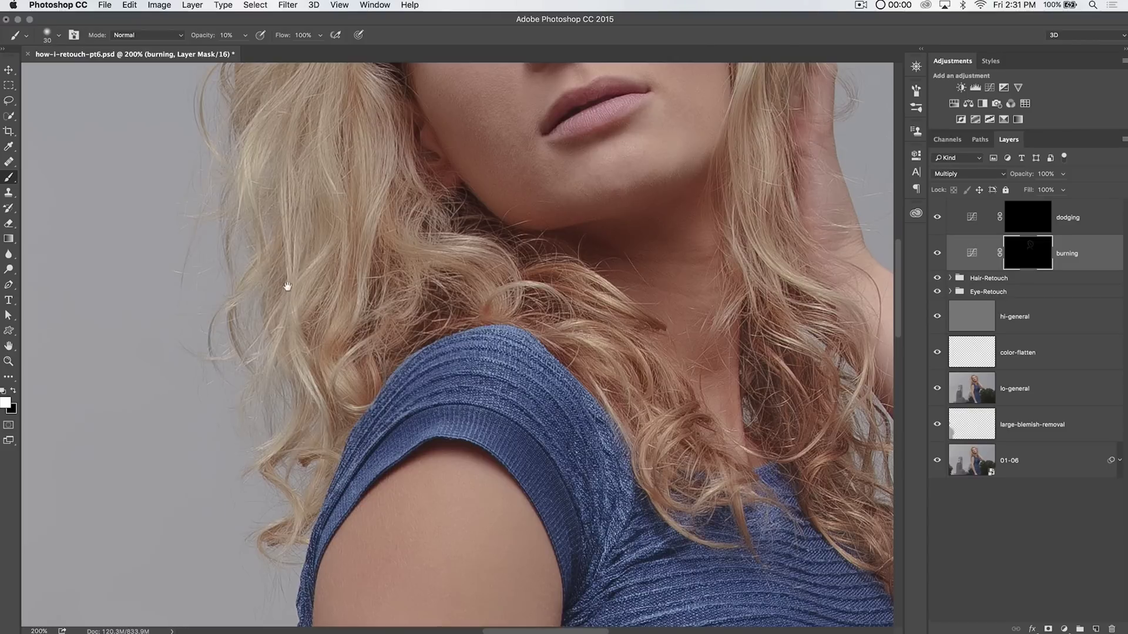
Burn shadows around the eyes, nose and lips and strands of hair beside her face.
left_click_drag(287, 287, 326, 410)
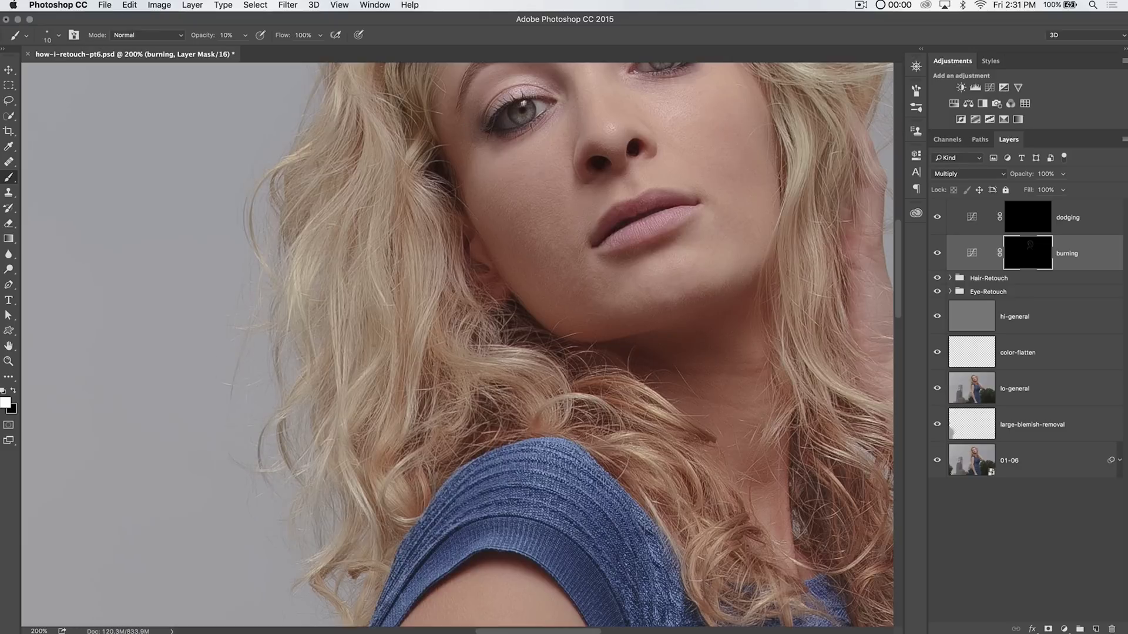
key("bracketright")
left_click_drag(407, 217, 432, 347)
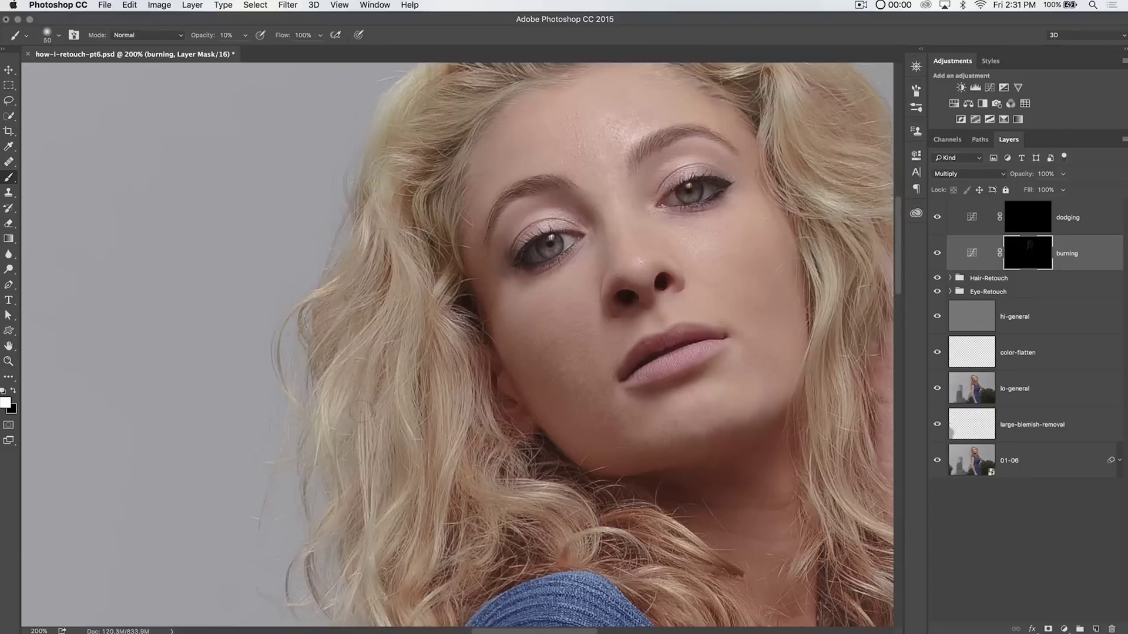
key("bracketleft")
left_click_drag(440, 229, 435, 406)
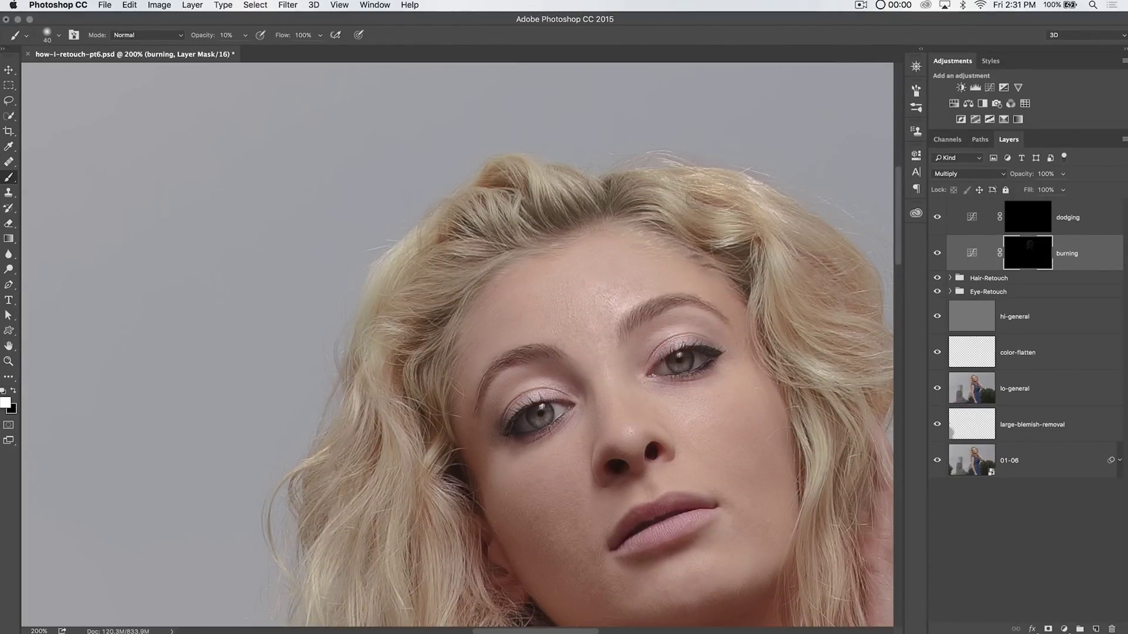
scroll(564, 200, "right", 5)
scroll(564, 199, "down", 2)
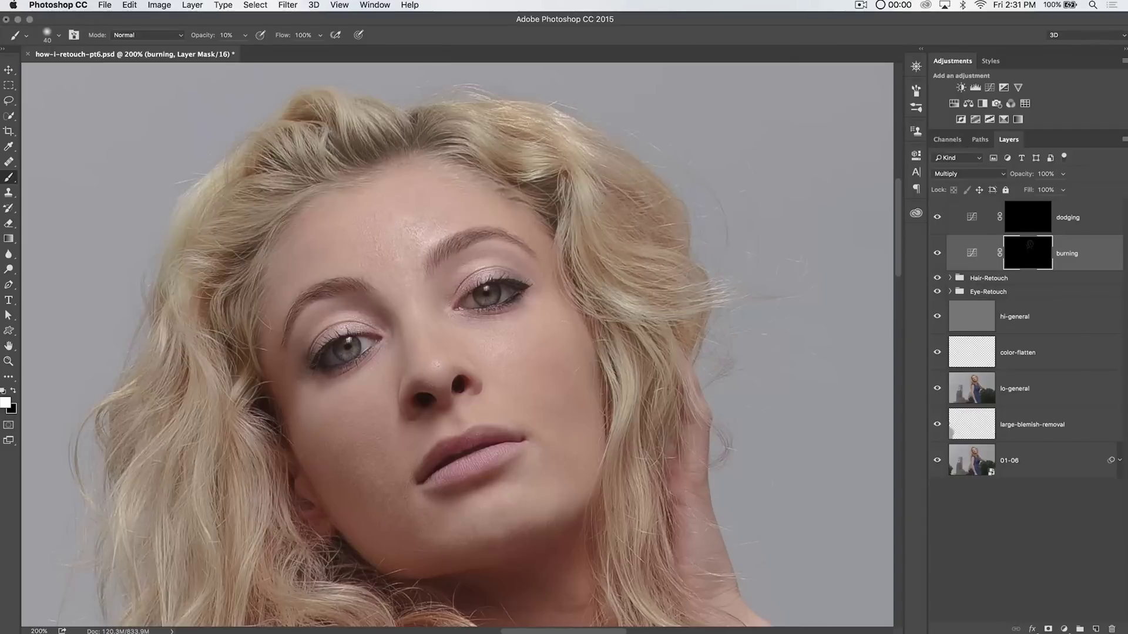
left_click_drag(621, 227, 638, 270)
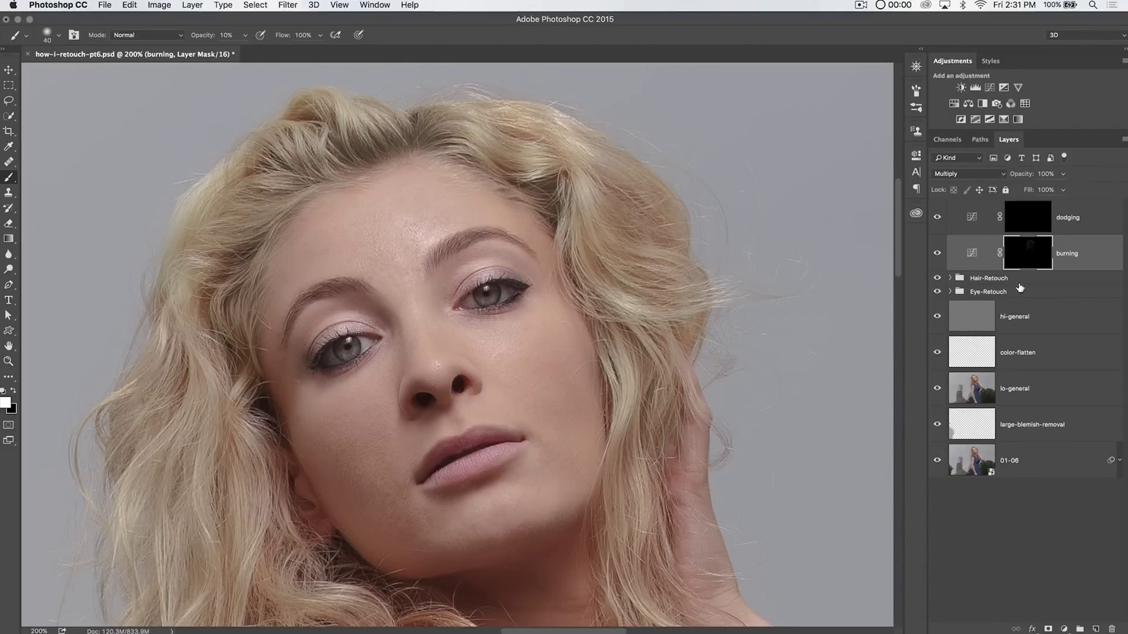
Continue burning shading across the face, lower neck, chest and shoulder.
scroll(625, 272, "down", 4)
scroll(624, 272, "right", 2)
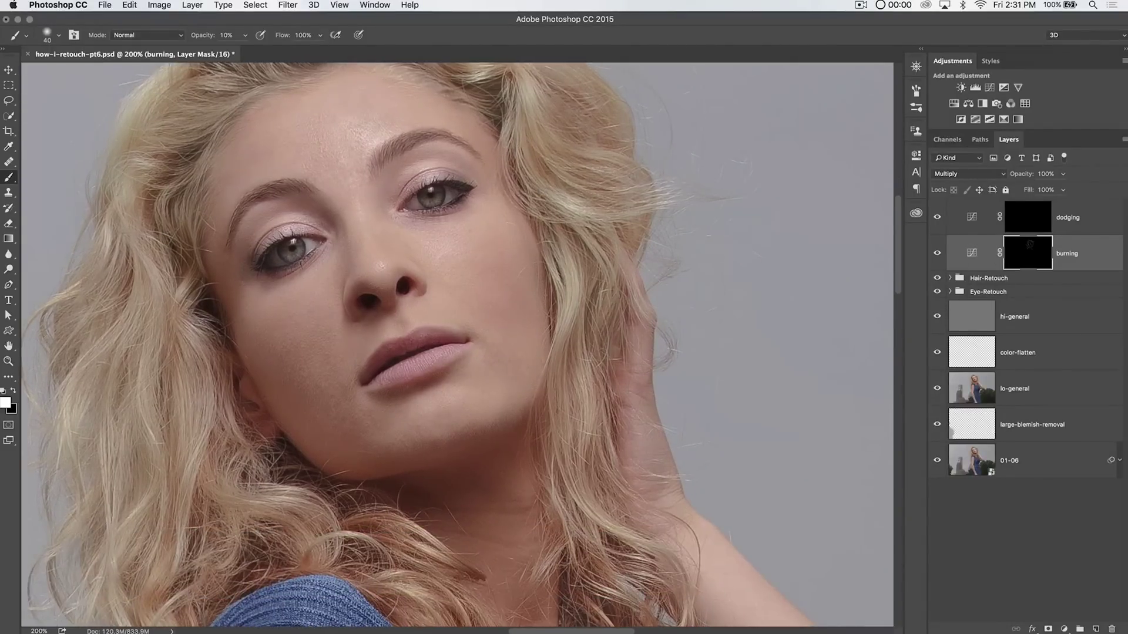
left_click_drag(601, 291, 544, 229)
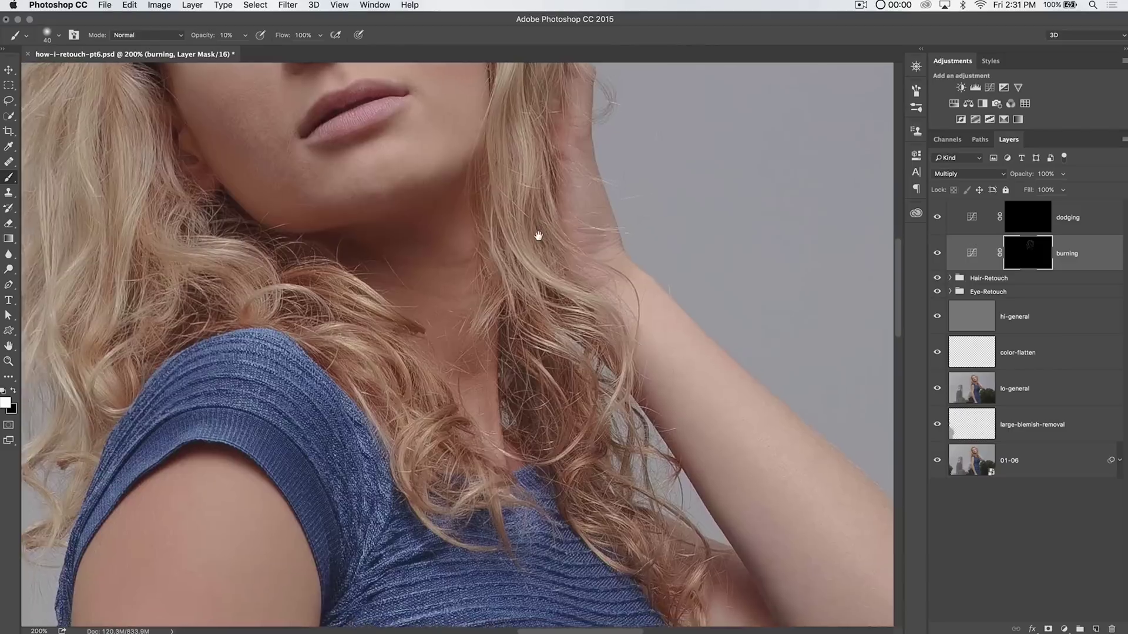
left_click_drag(538, 235, 458, 449)
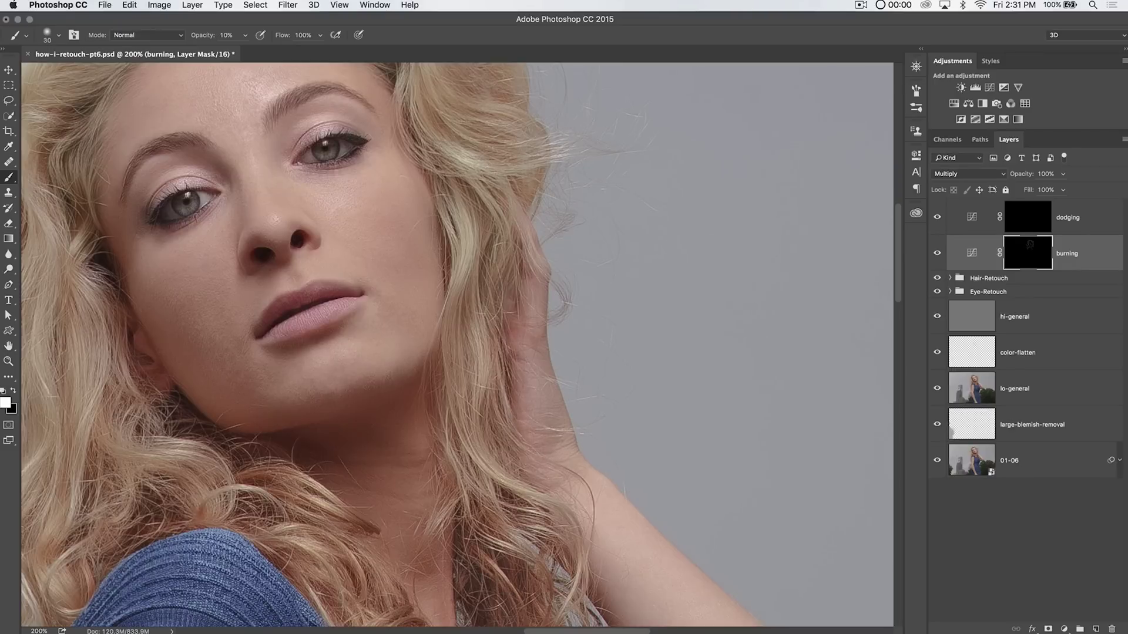
left_click_drag(551, 435, 515, 274)
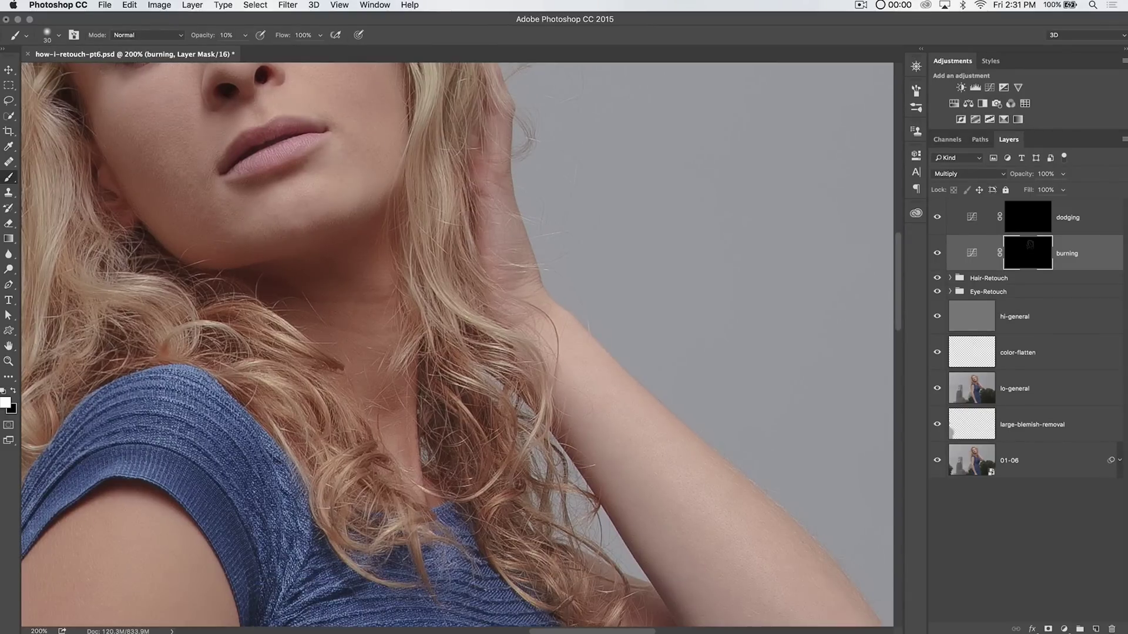
left_click_drag(502, 515, 445, 322)
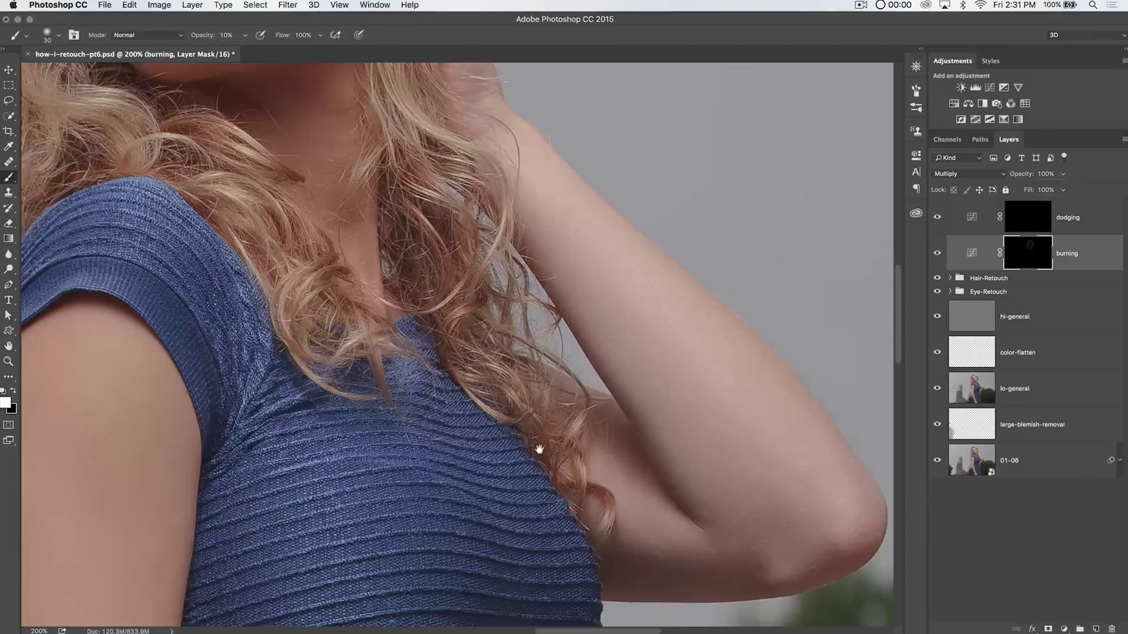
left_click_drag(540, 450, 491, 322)
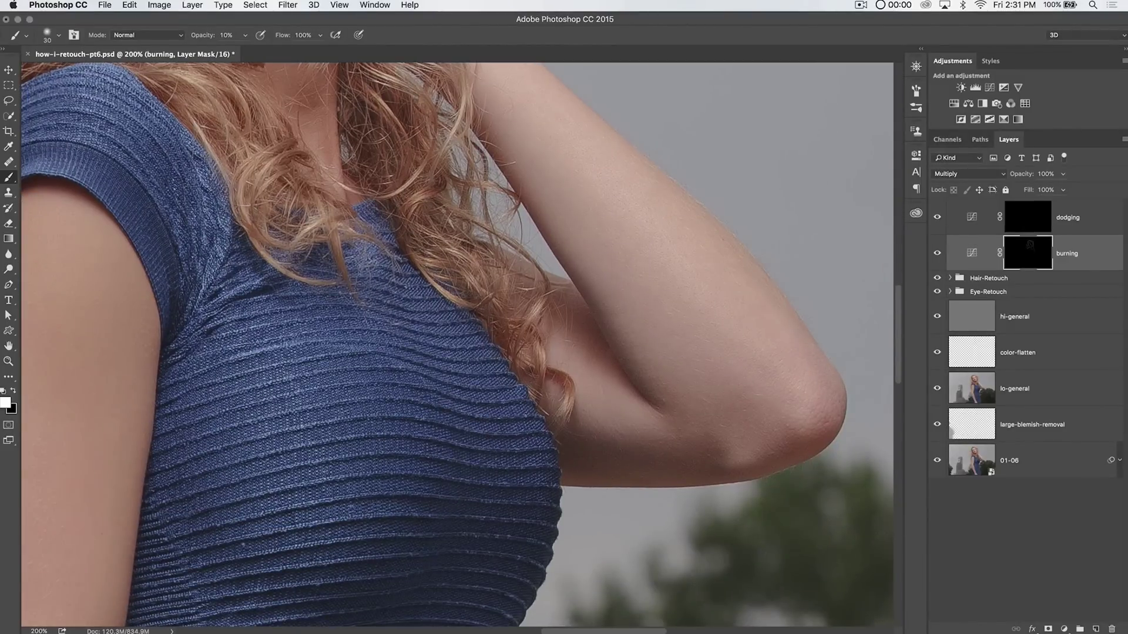
mouse_move(654, 368)
left_mouse_down()
mouse_move(614, 517)
mouse_move(690, 227)
mouse_move(548, 378)
mouse_move(743, 359)
left_mouse_up()
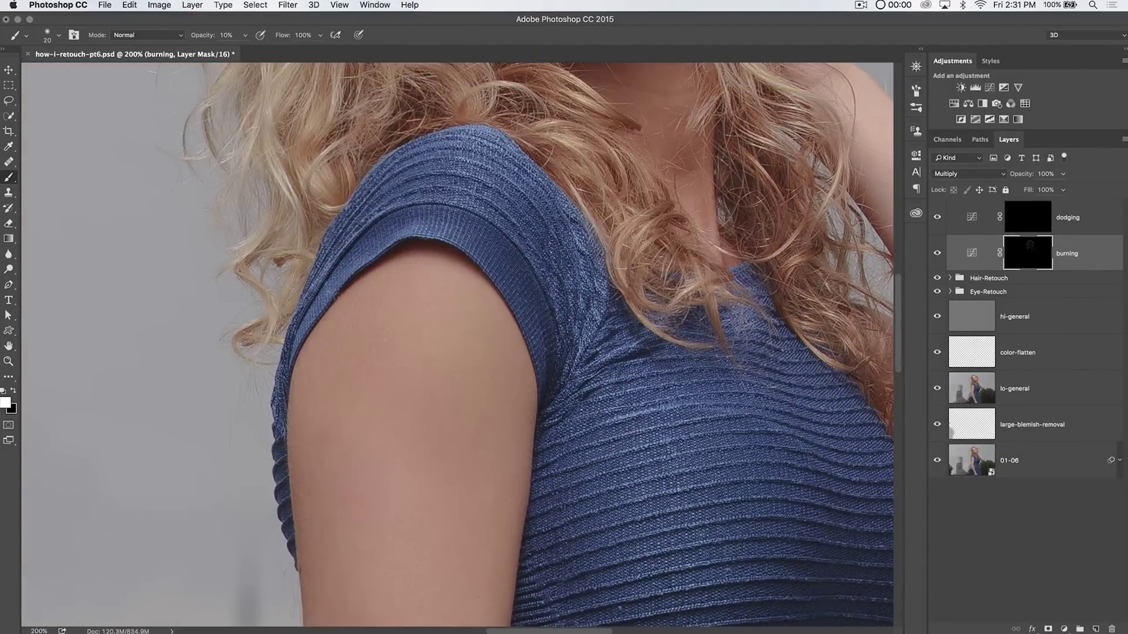
Burn shading into the shoulder and arm with a smaller brush.
key("bracketright")
key("bracketright")
key("bracketright")
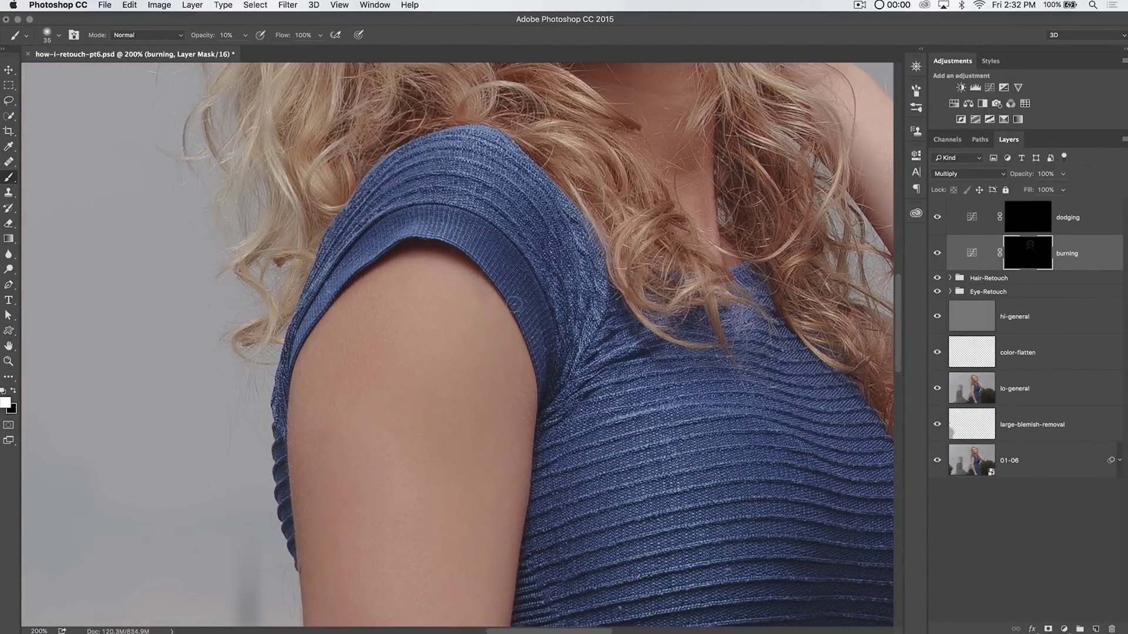
key("bracketleft")
key("bracketleft")
key("bracketleft")
key("bracketright")
key("bracketright")
key("bracketright")
key("bracketright")
key("bracketright")
key("bracketright")
key("bracketleft")
key("bracketleft")
key("bracketleft")
left_click_drag(581, 448, 382, 176)
key("super+minus")
key("super+minus")
key("super+minus")
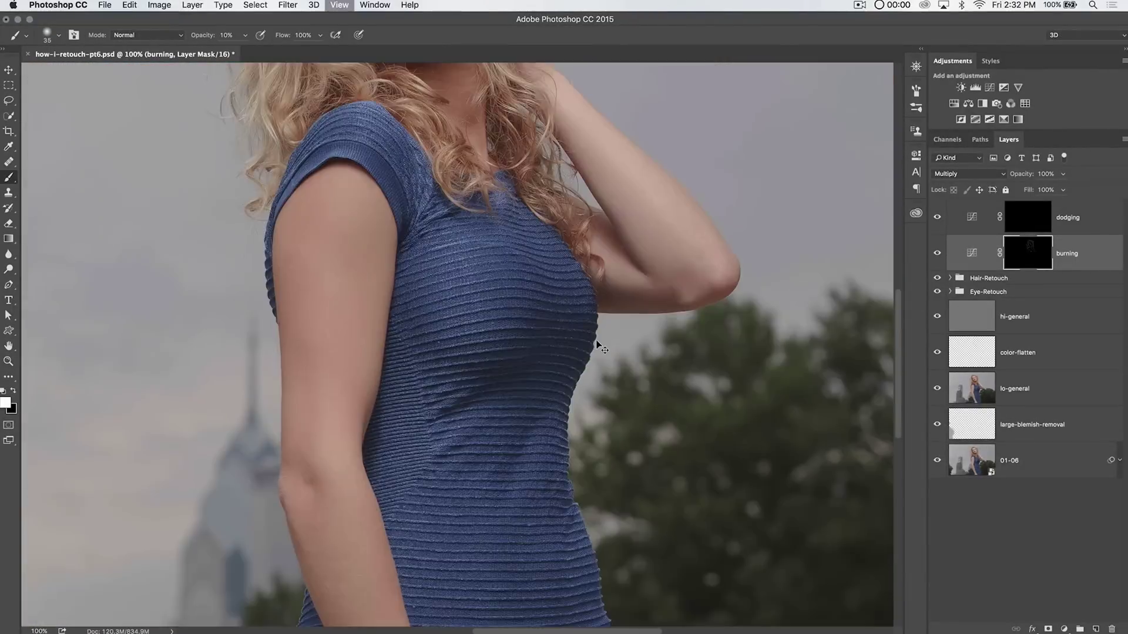
Burn shading across the chest and blue dress, varying the brush size.
key("bracketright")
key("bracketright")
key("bracketright")
key("bracketright")
key("bracketright")
key("bracketright")
key("bracketright")
key("bracketright")
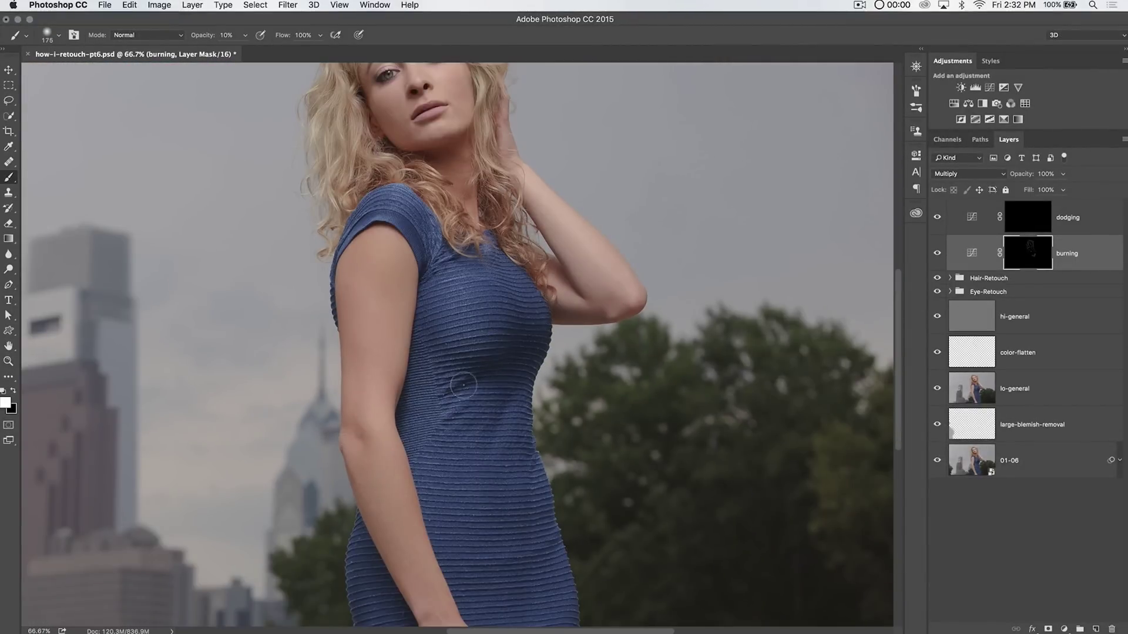
key("bracketleft")
key("bracketleft")
key("bracketleft")
key("bracketleft")
key("bracketleft")
key("bracketleft")
key("bracketright")
key("bracketright")
key("bracketright")
key("bracketright")
key("bracketleft")
key("bracketleft")
key("bracketleft")
key("bracketleft")
key("bracketright")
key("bracketright")
key("bracketright")
key("bracketright")
key("bracketright")
key("bracketright")
key("bracketright")
key("bracketright")
scroll(505, 376, "down", 5)
scroll(505, 376, "left", 2)
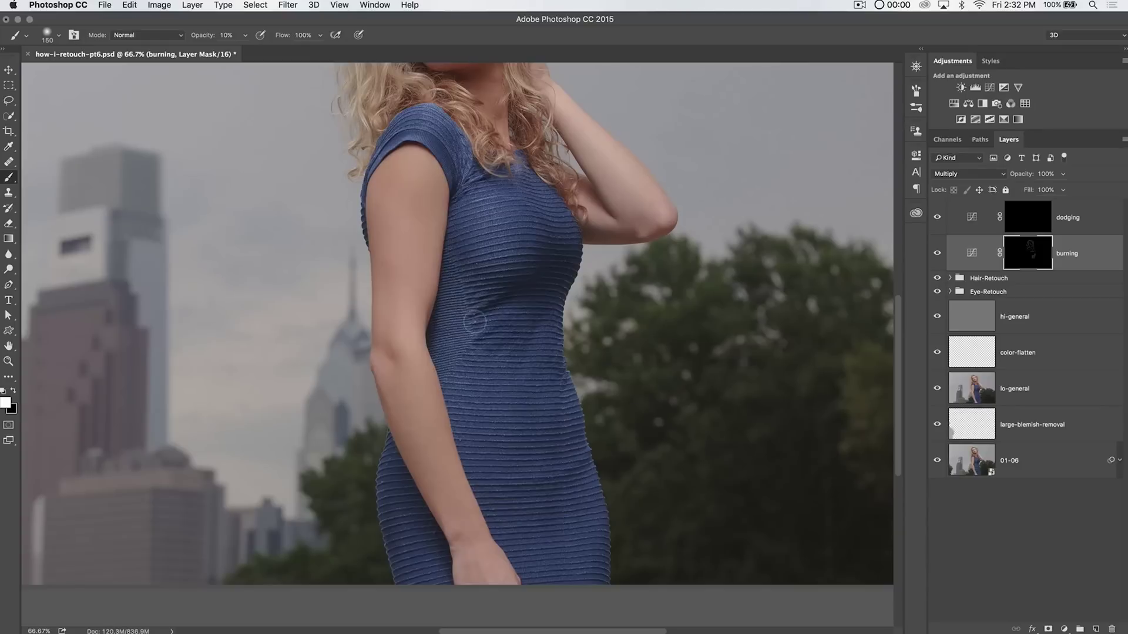
Shade the lower dress with a brush around 100 px, then zoom out to the whole photo.
key("bracketleft")
key("bracketleft")
key("bracketleft")
key("bracketright")
key("bracketright")
key("bracketright")
key("bracketright")
key("bracketright")
key("bracketleft")
key("bracketleft")
key("bracketleft")
key("bracketleft")
scroll(516, 410, "up", 5)
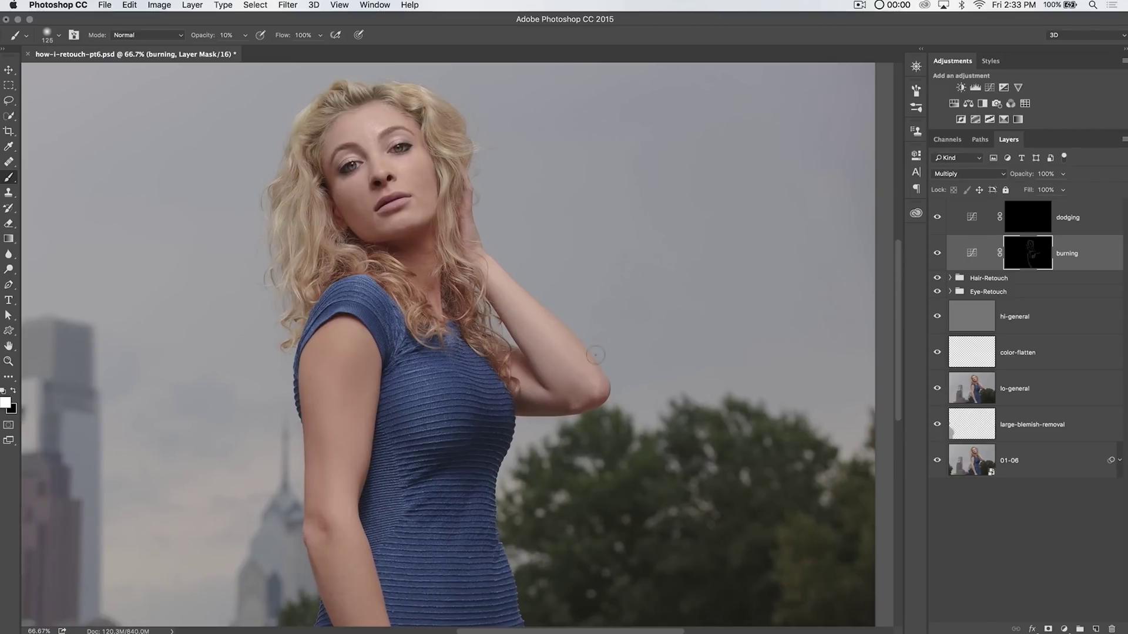
scroll(448, 345, "up", 3)
scroll(448, 344, "left", 3)
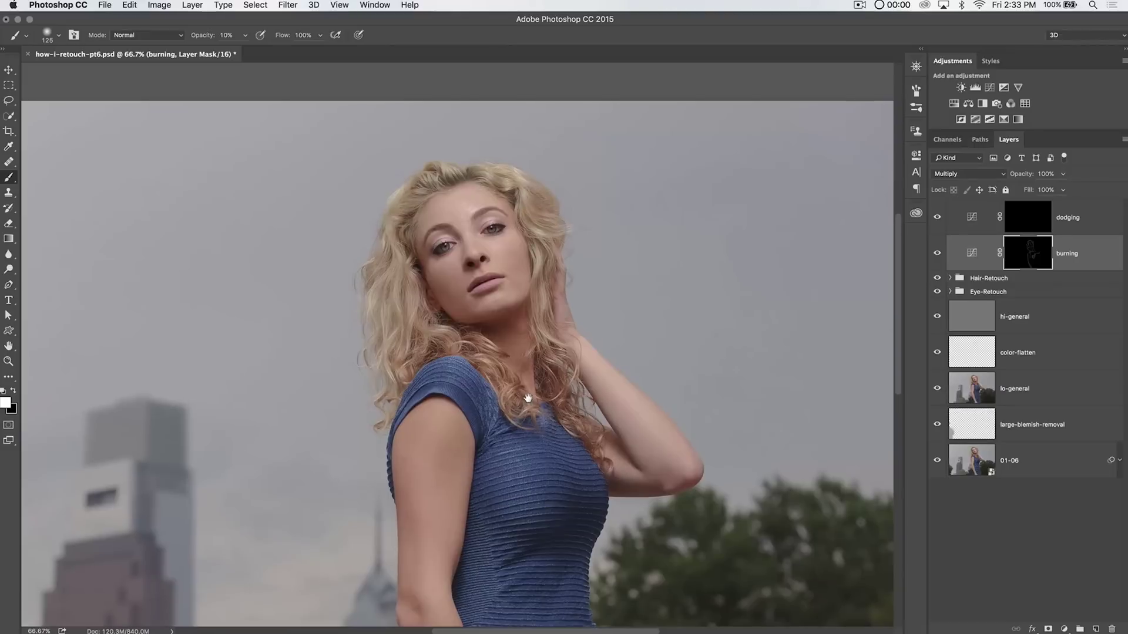
left_click_drag(513, 360, 511, 306)
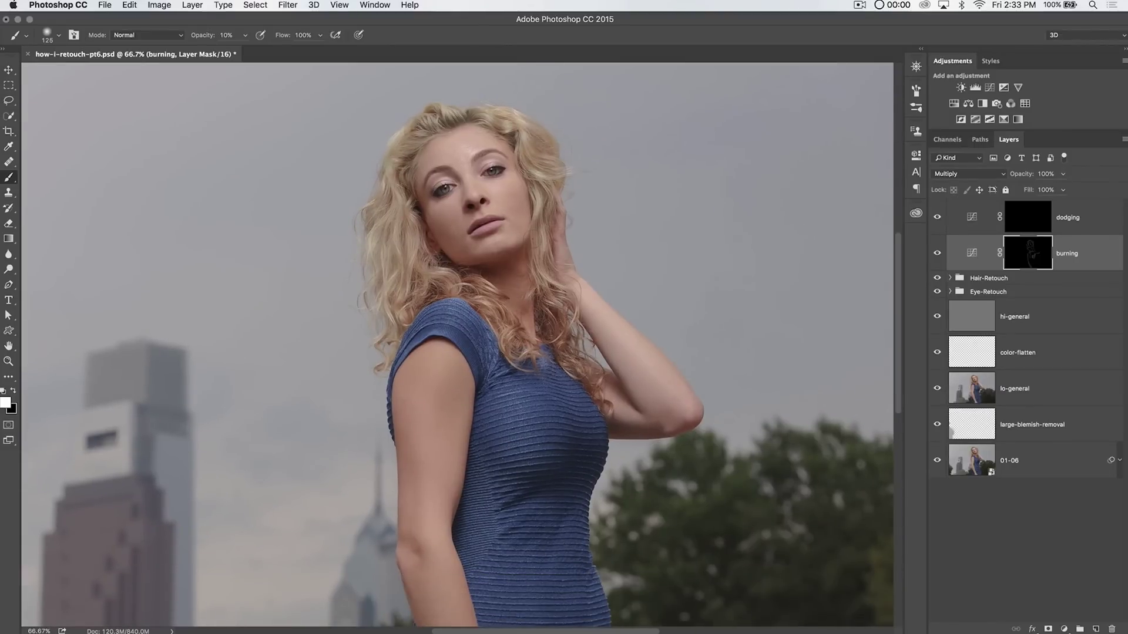
key("super+minus")
key("super+minus")
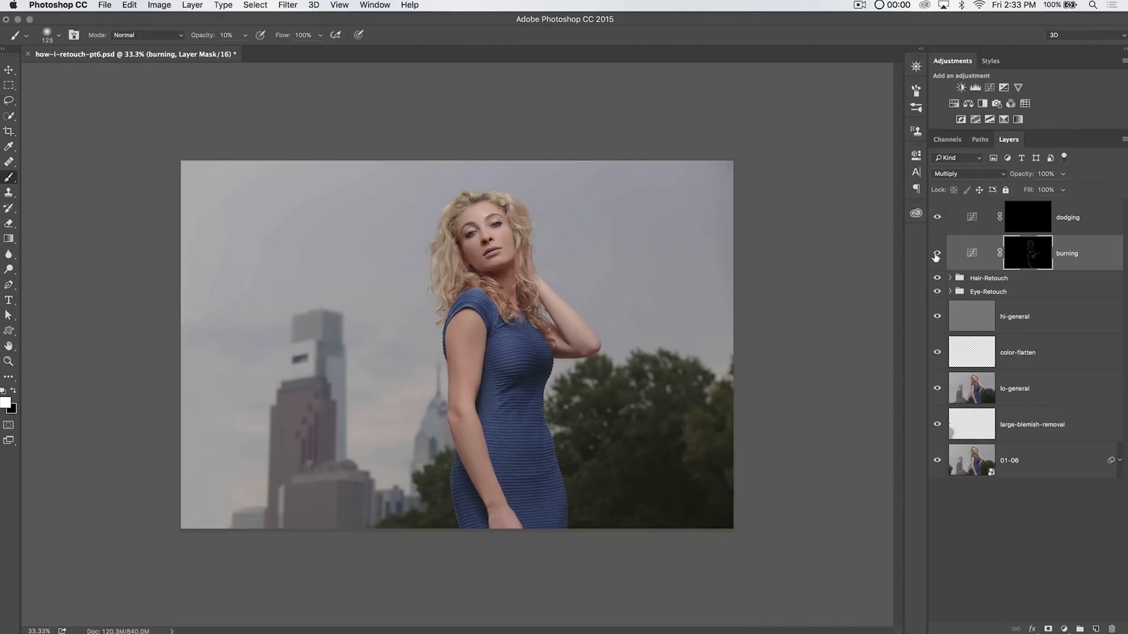
Toggle the burning layer's visibility to compare the photo with and without burning.
left_click(937, 254)
left_click(937, 254)
left_click(937, 254)
left_click(948, 262)
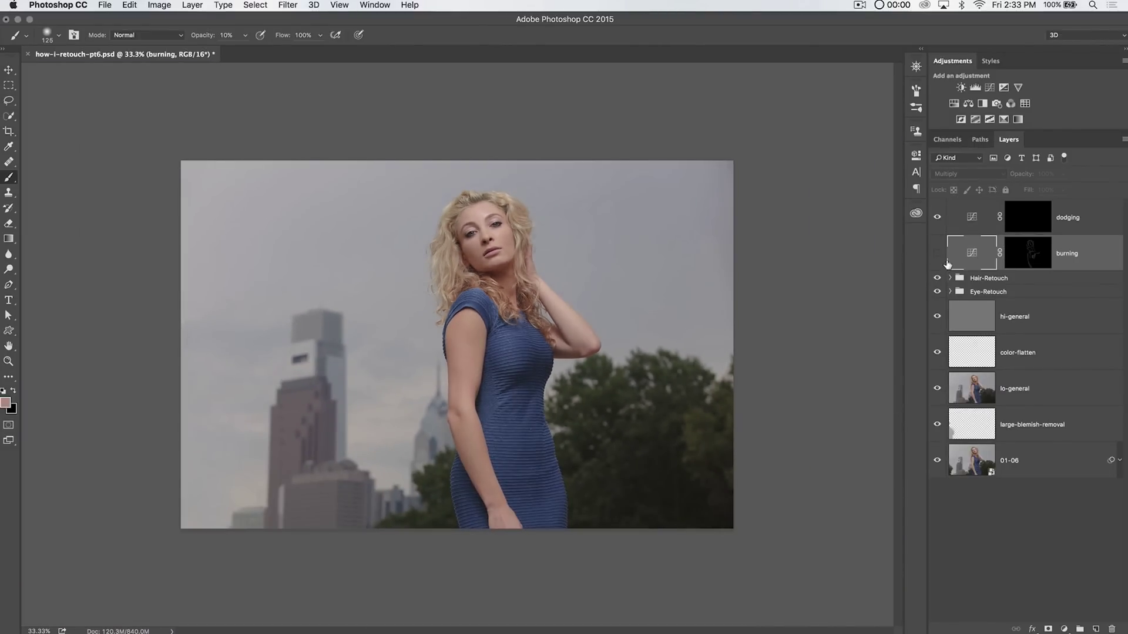
left_click(936, 253)
Darken the background trees by painting white on the burning layer's mask with an enlarged brush.
left_click(1027, 253)
key("bracketright")
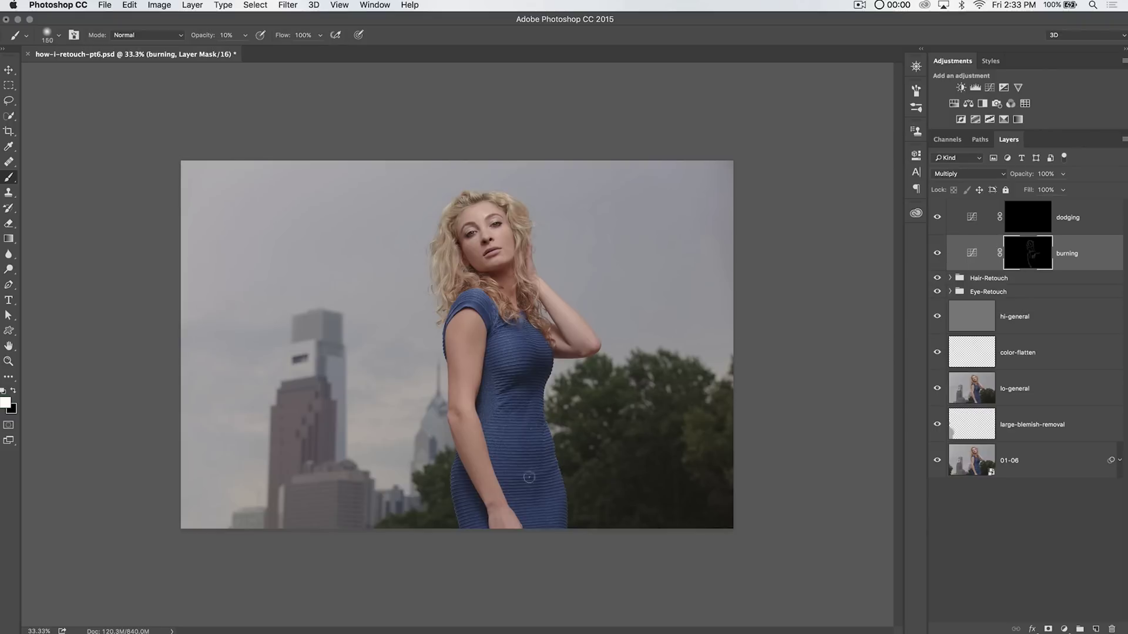
key("bracketright")
key("bracketright")
key("bracketright")
key("bracketright")
mouse_move(607, 429)
left_mouse_down()
mouse_move(680, 460)
mouse_move(717, 521)
mouse_move(586, 513)
mouse_move(631, 510)
left_mouse_up()
key("bracketleft")
key("bracketleft")
key("bracketleft")
key("bracketleft")
key("bracketleft")
key("bracketleft")
key("bracketleft")
key("bracketleft")
key("super+z")
key("bracketright")
key("bracketright")
key("bracketright")
key("bracketright")
left_click(937, 259)
Target the dodging layer's mask and zoom in on her face.
left_click(1028, 224)
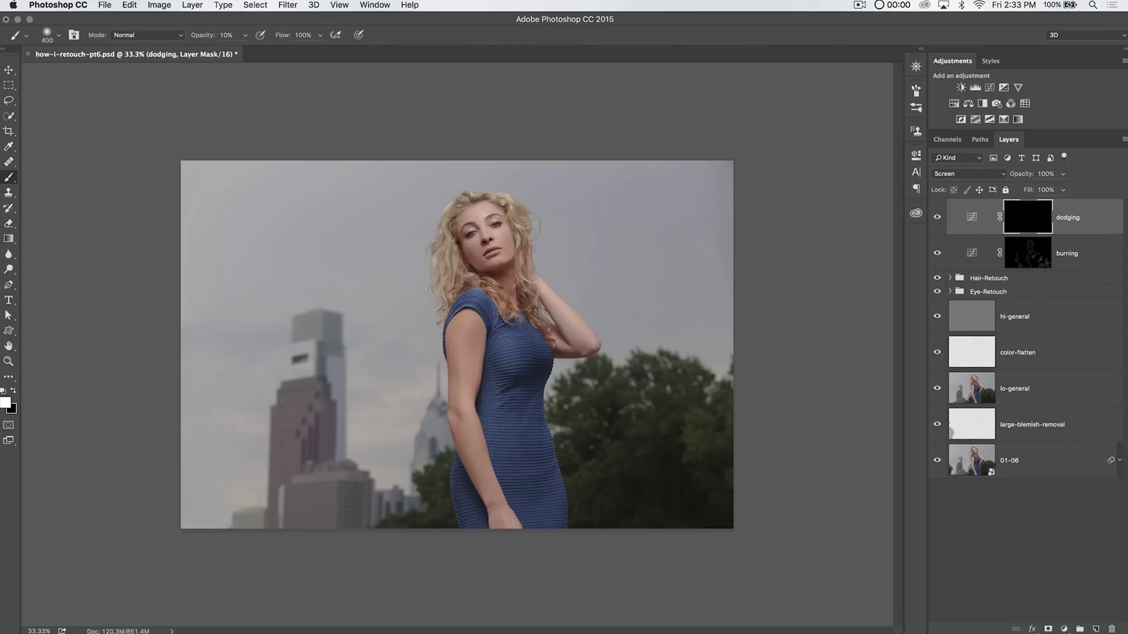
key("z")
left_click_drag(495, 227, 588, 231)
Zoom closer on her face and brighten the forehead on the dodging mask.
left_click_drag(484, 331, 512, 367)
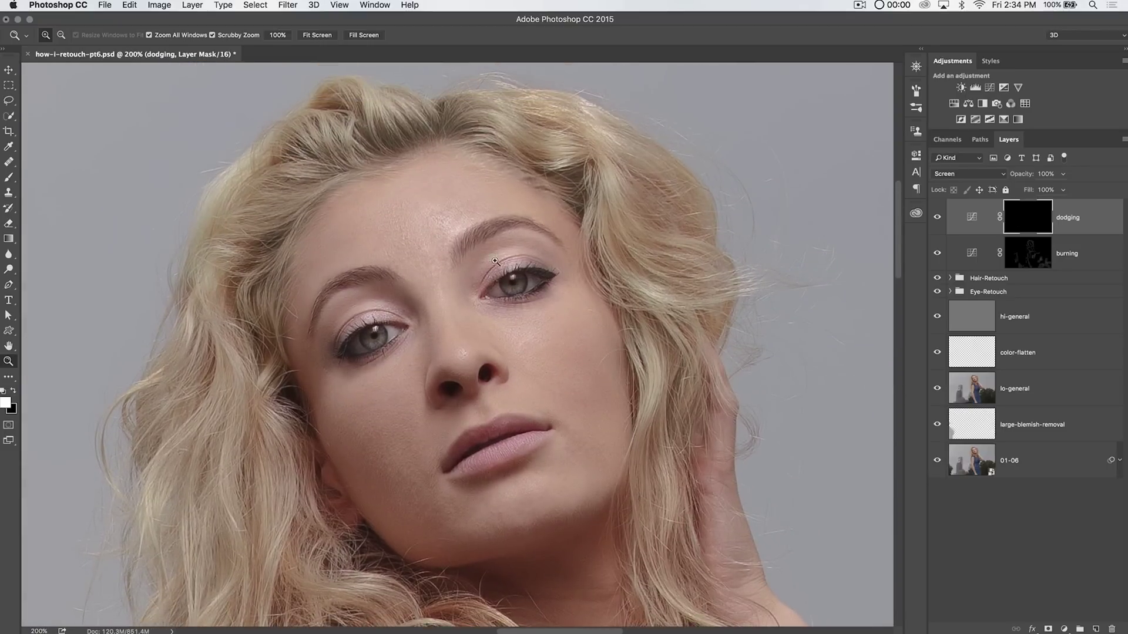
key("b")
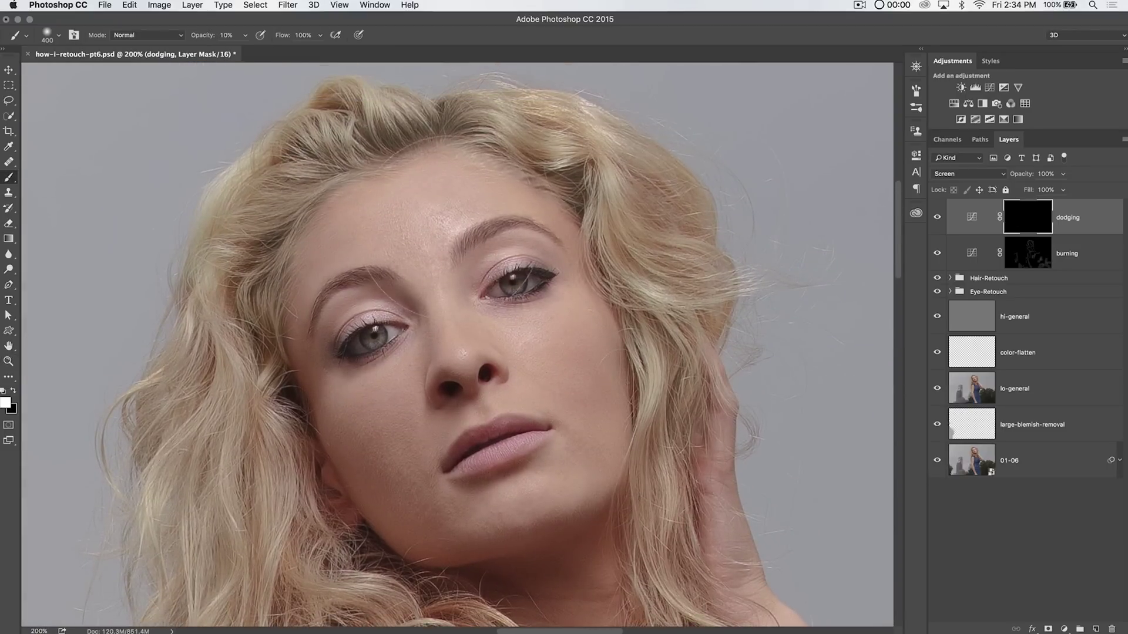
key("bracketleft")
key("bracketleft")
key("bracketleft")
key("bracketright")
key("bracketright")
key("bracketright")
key("bracketright")
key("bracketright")
key("bracketright")
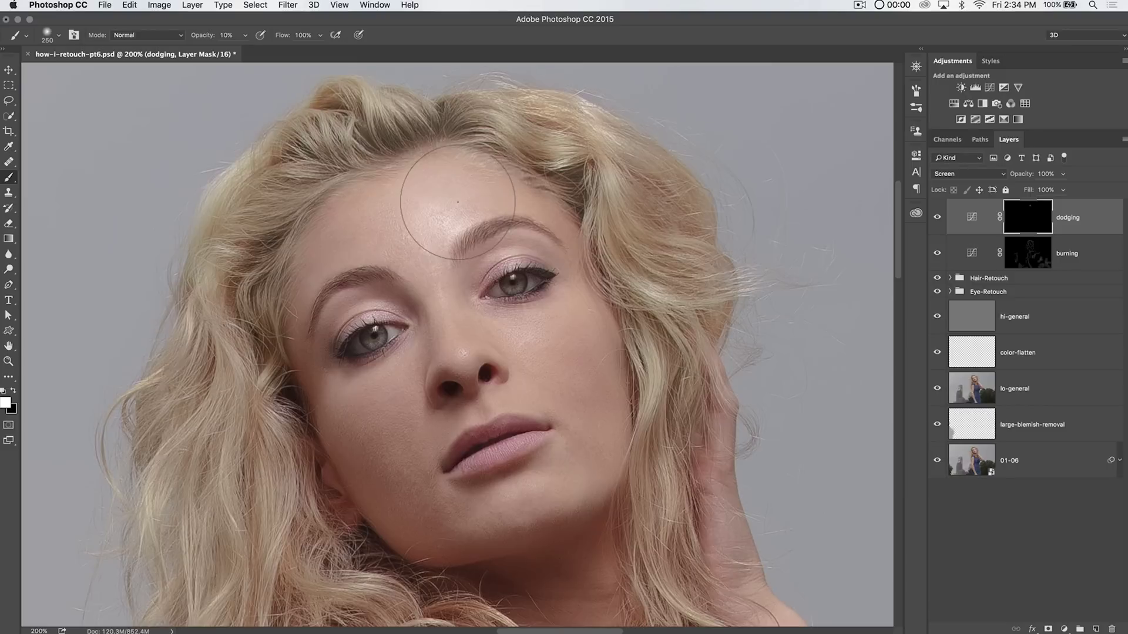
mouse_move(422, 219)
left_mouse_down()
mouse_move(435, 193)
mouse_move(398, 222)
left_mouse_up()
key("bracketleft")
key("bracketleft")
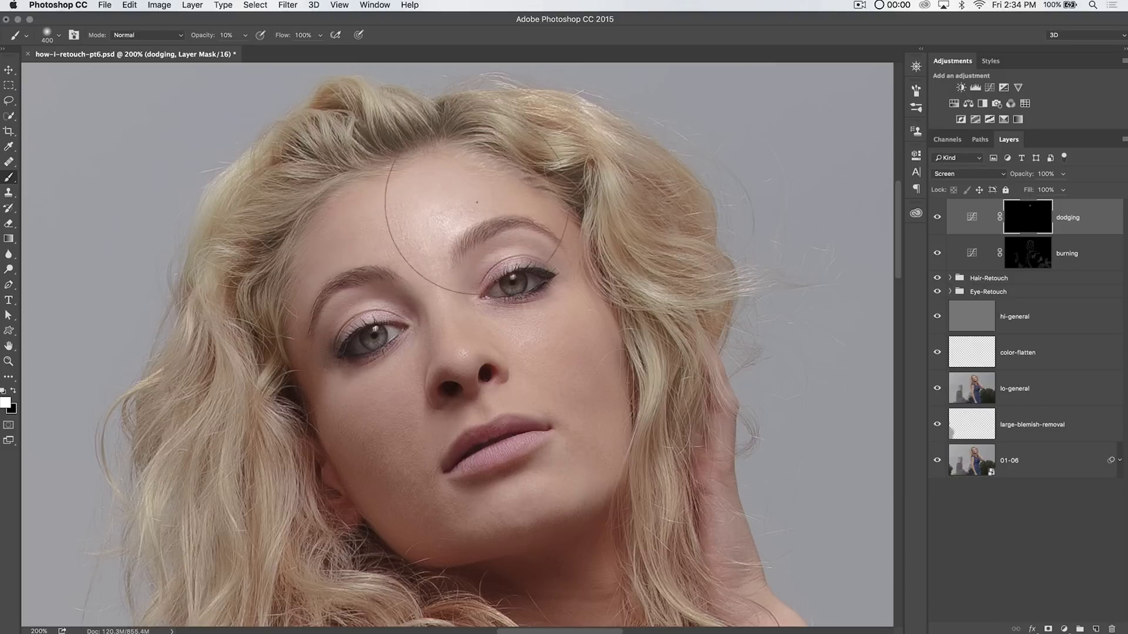
Compare the face with and without dodging, refining the eye area and under the nose.
left_click(937, 217)
left_click(937, 217)
left_click(938, 217)
left_click(937, 218)
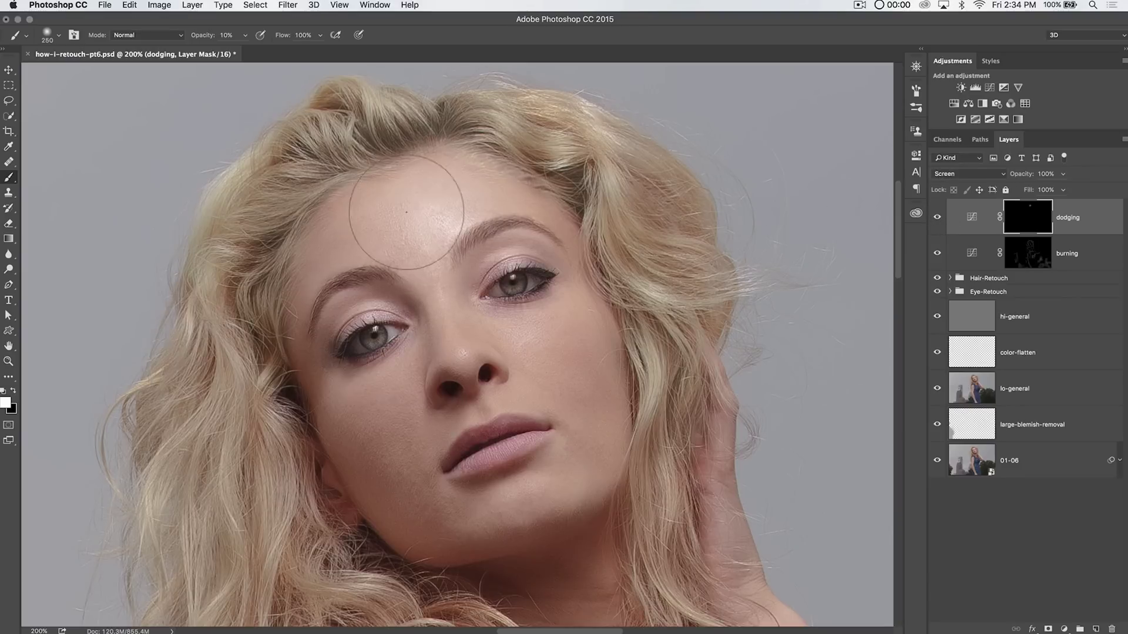
key("bracketleft")
key("bracketleft")
key("bracketleft")
key("bracketleft")
key("bracketleft")
key("bracketleft")
key("bracketleft")
key("bracketleft")
key("bracketleft")
key("bracketleft")
key("bracketleft")
key("bracketleft")
key("bracketleft")
key("bracketleft")
key("bracketleft")
key("super+z")
key("bracketright")
key("bracketright")
key("bracketright")
key("bracketright")
key("bracketright")
key("bracketright")
key("bracketright")
key("bracketright")
key("bracketright")
key("bracketright")
key("bracketright")
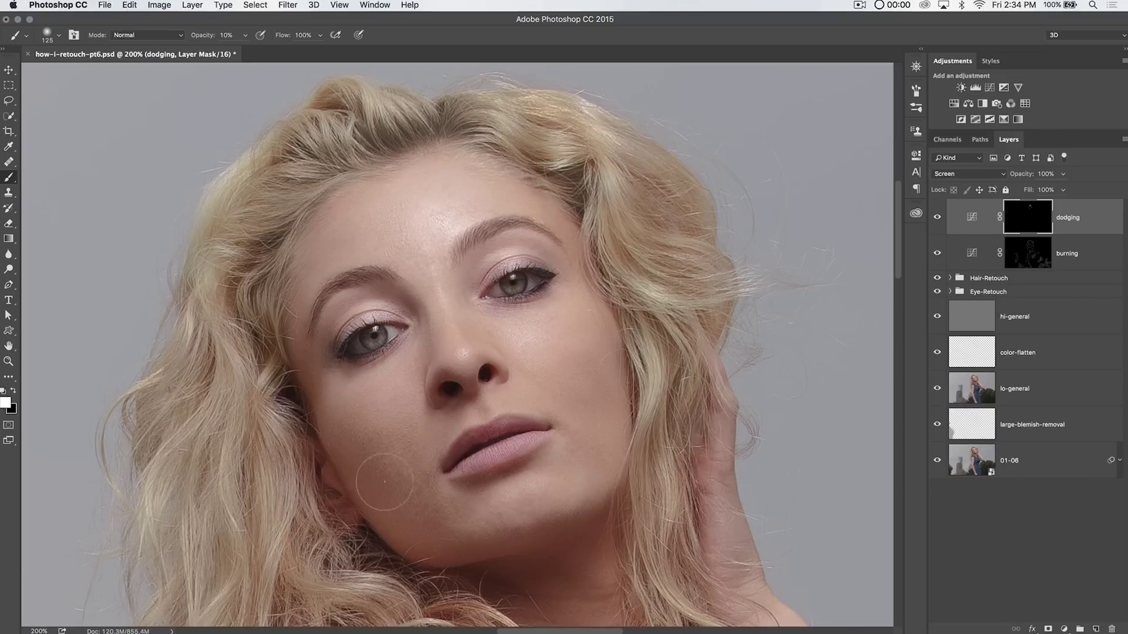
key("bracketleft")
key("bracketleft")
key("bracketleft")
key("bracketleft")
key("bracketright")
key("bracketright")
key("bracketright")
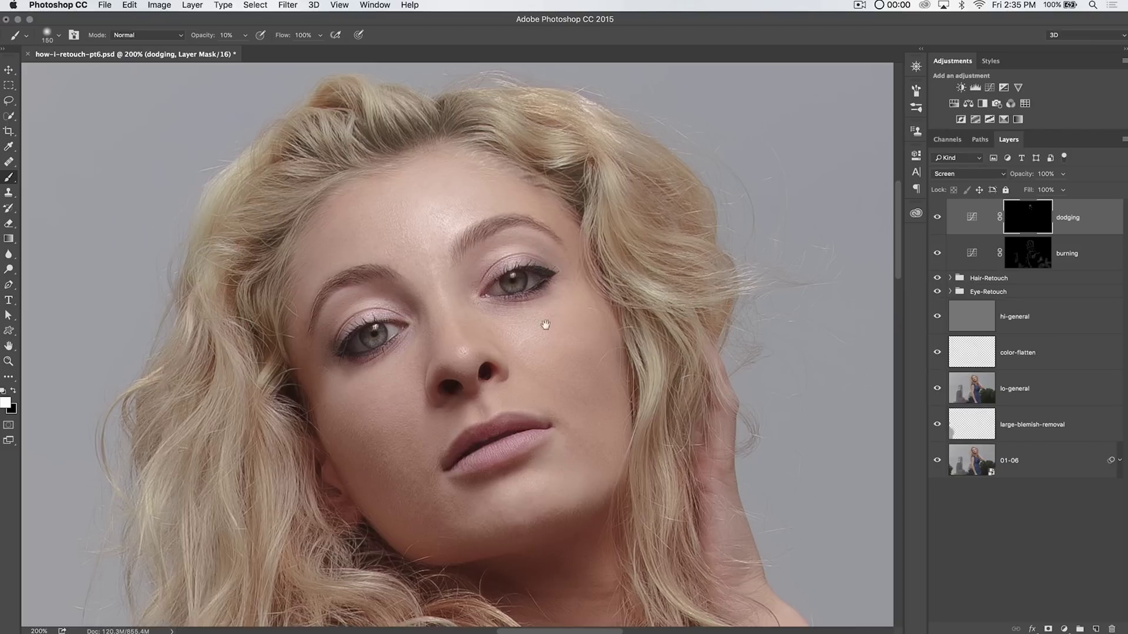
Brighten a small dark patch at the hairline with a 30-pixel brush.
left_click_drag(549, 328, 660, 439)
key("bracketleft")
key("bracketleft")
key("bracketleft")
key("bracketleft")
key("bracketleft")
key("bracketleft")
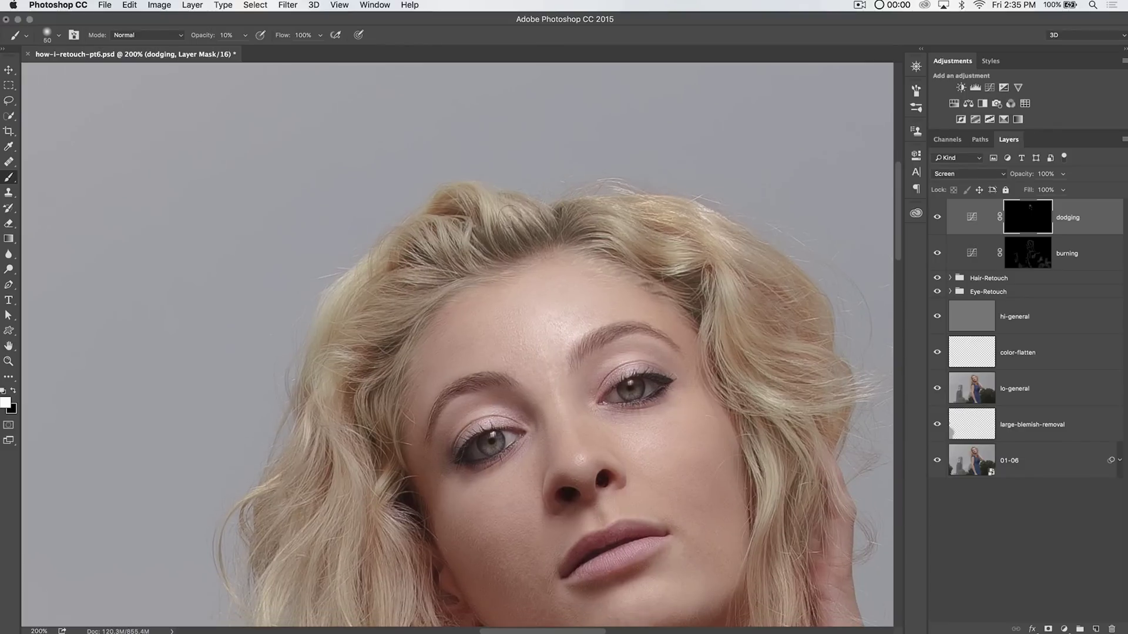
key("bracketleft")
key("bracketleft")
key("bracketleft")
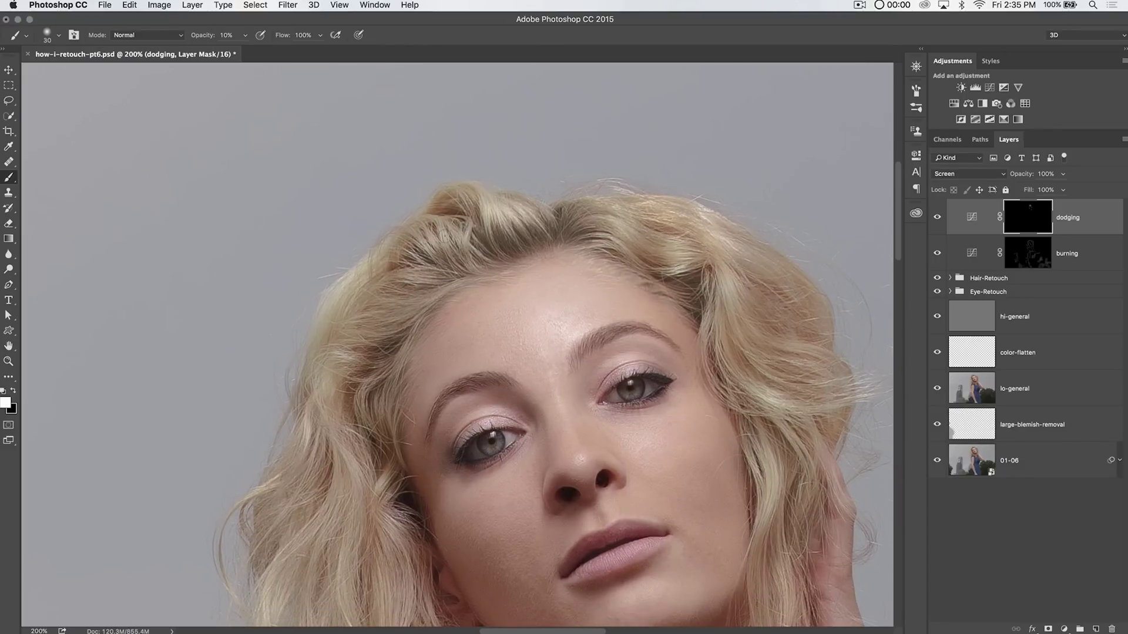
left_click(326, 413)
Brighten another dark spot in the lower hair near the neck.
left_click_drag(748, 333, 564, 239)
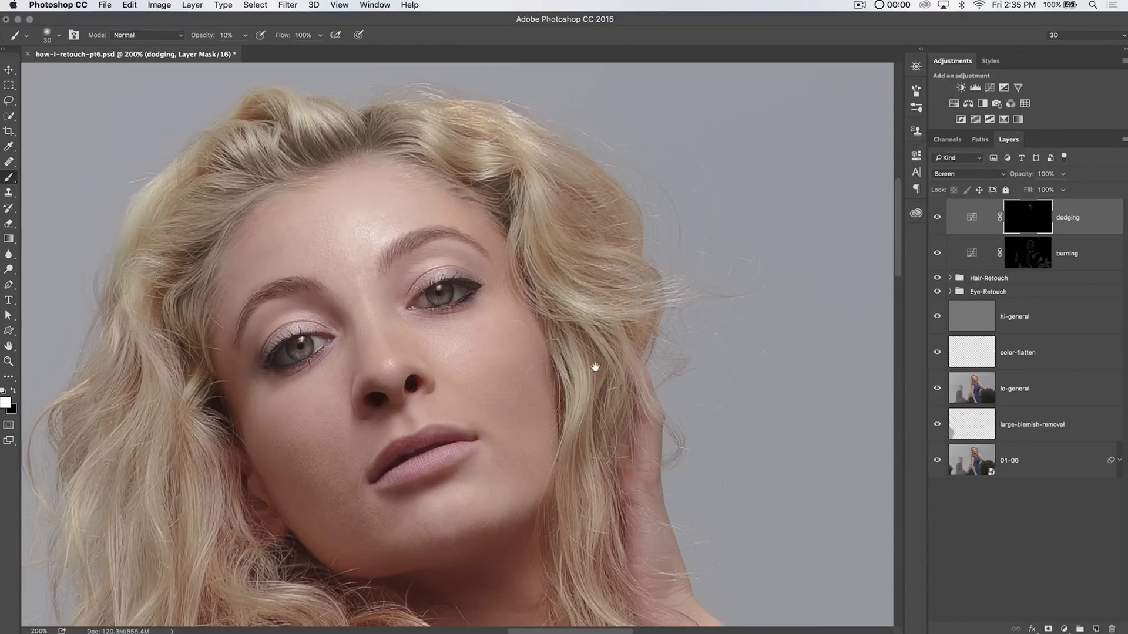
left_click_drag(595, 367, 645, 190)
scroll(607, 345, "left", 5)
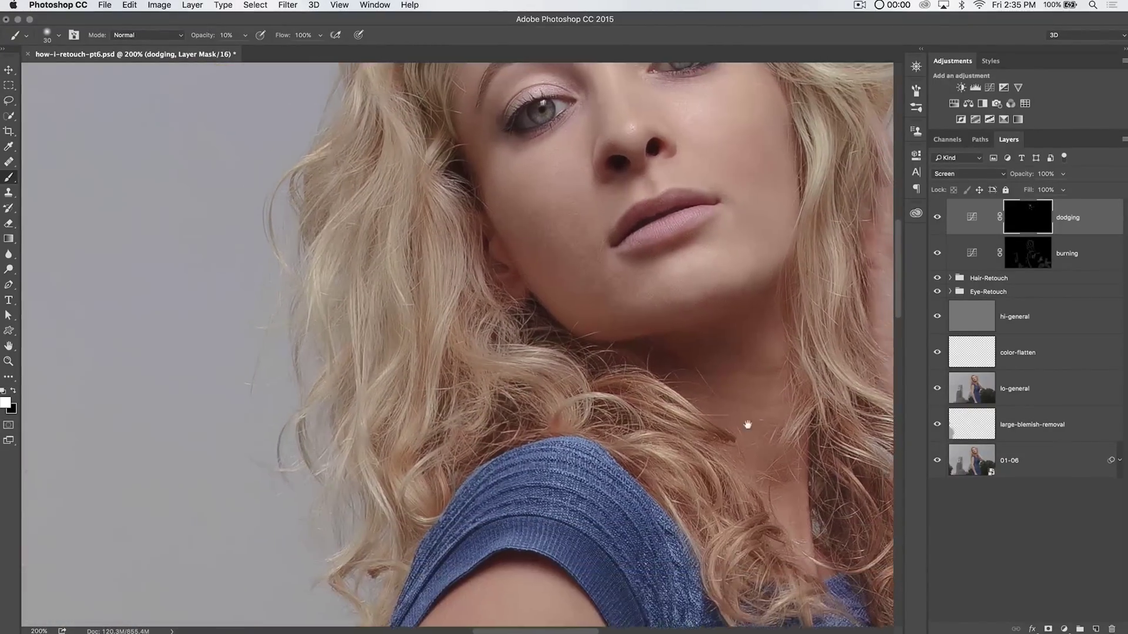
scroll(748, 423, "up", 2)
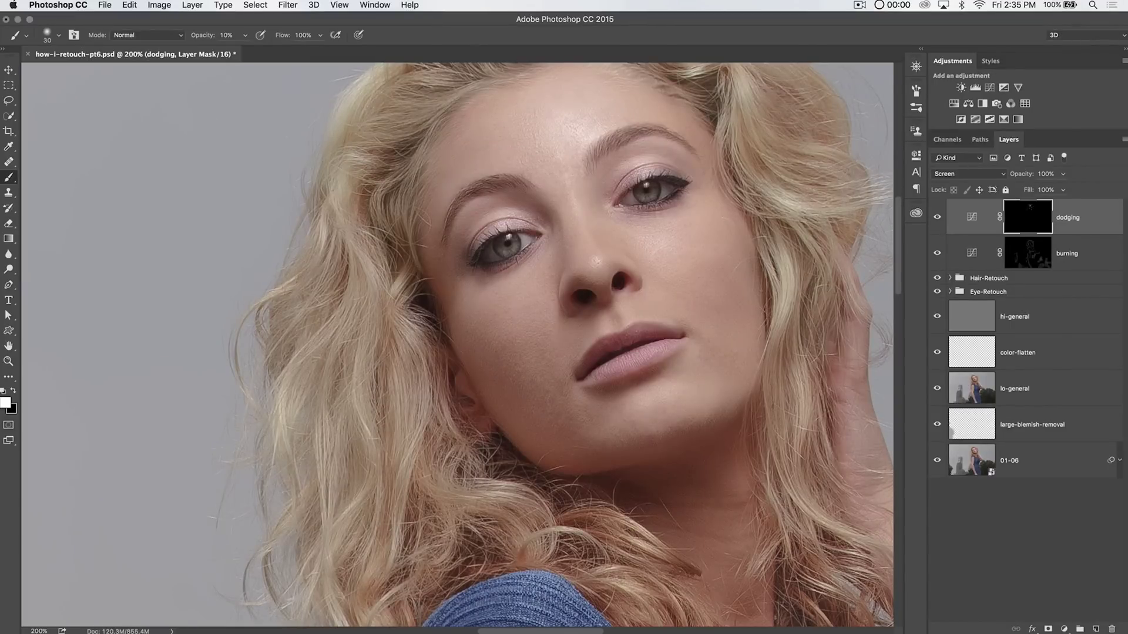
left_click_drag(504, 479, 580, 252)
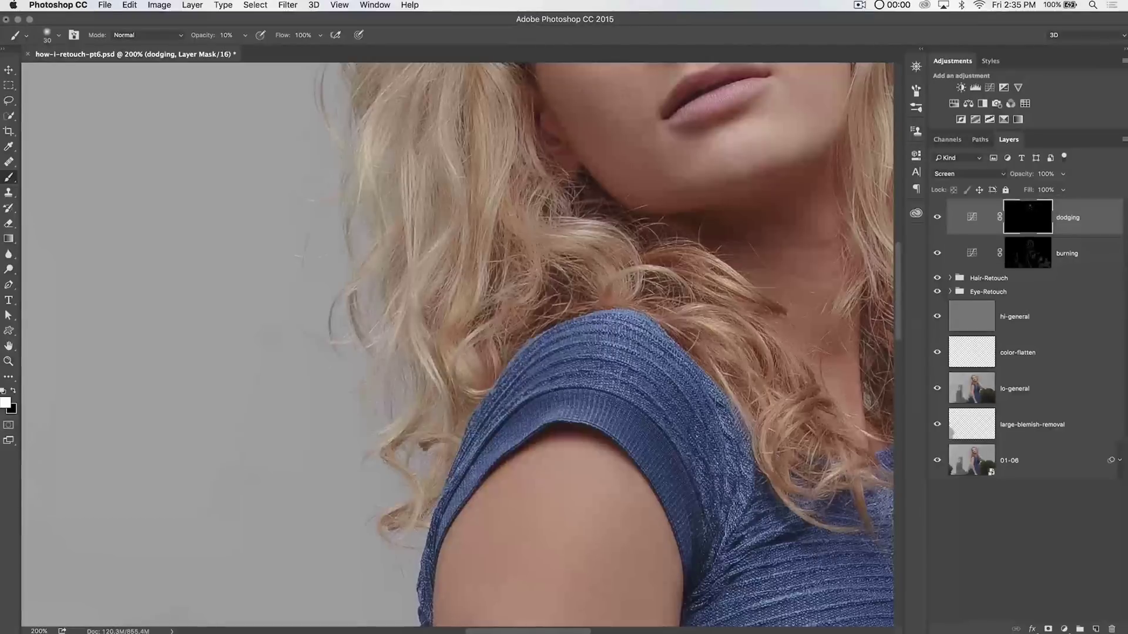
key("bracketleft")
left_click(460, 360)
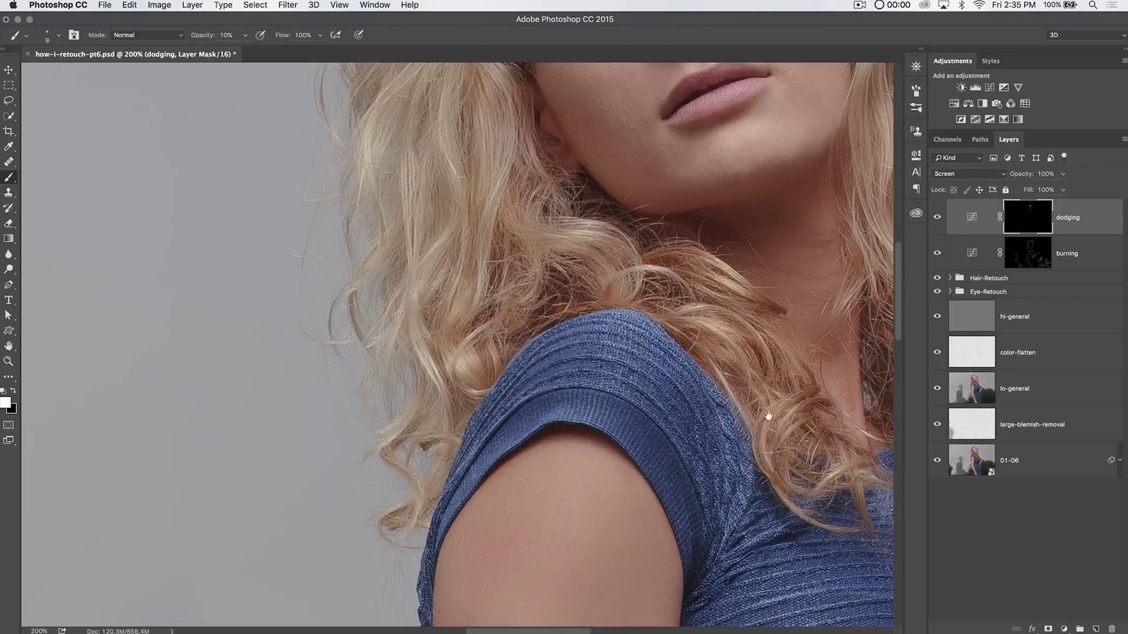
Pan over the neck, knit top and raised arm to show the whole upper body.
left_click_drag(768, 415, 372, 364)
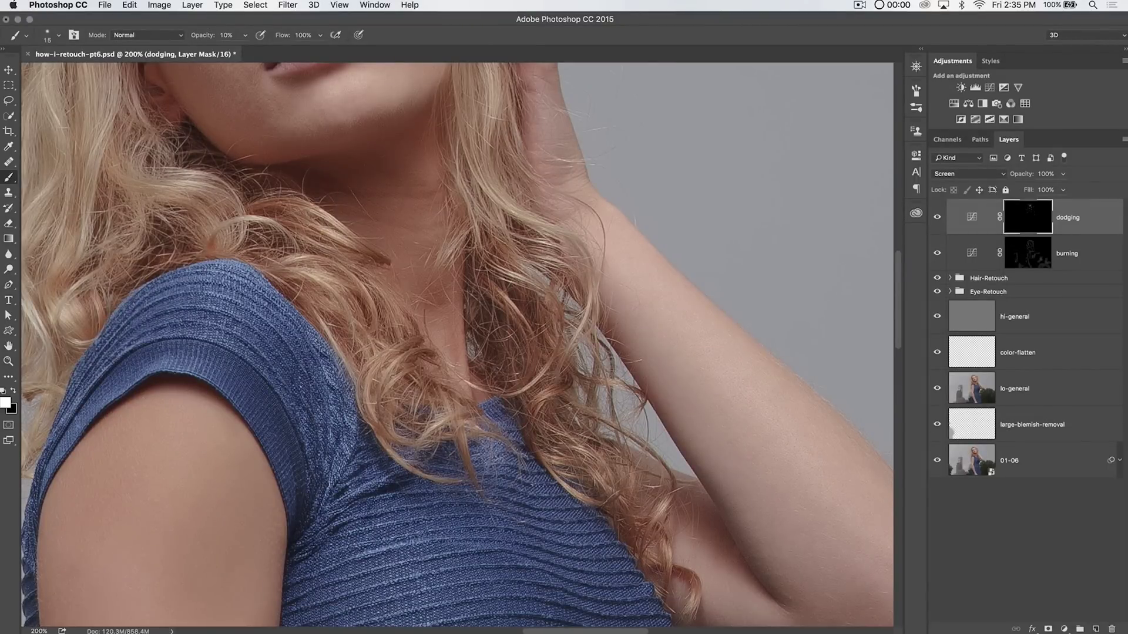
left_click_drag(659, 511, 600, 335)
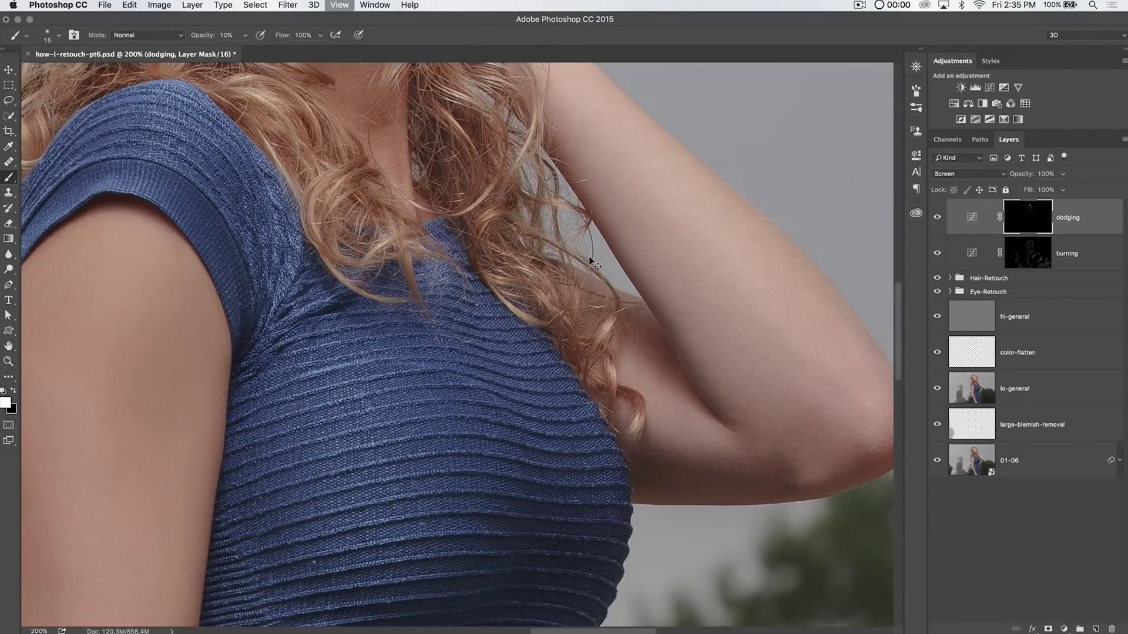
scroll(592, 256, "down", 2)
left_click_drag(494, 397, 523, 456)
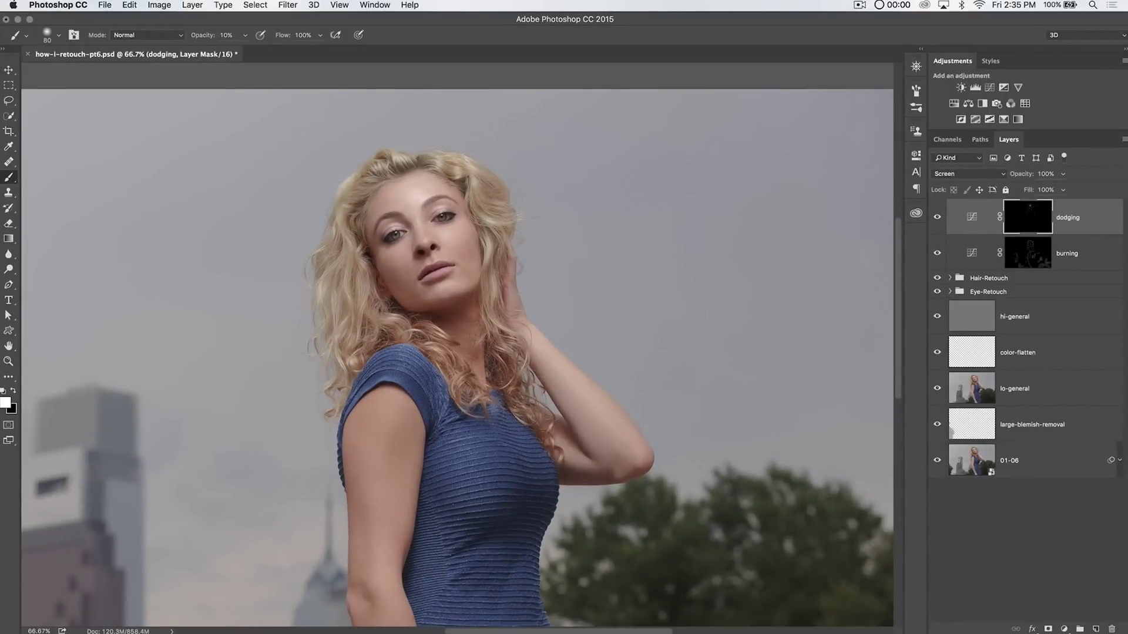
Remove dodging from the dress chest by painting black on the dodging mask.
key("bracketright")
key("bracketright")
key("bracketright")
scroll(444, 374, "down", 5)
key("bracketright")
key("bracketright")
key("bracketright")
key("bracketright")
key("bracketright")
key("bracketright")
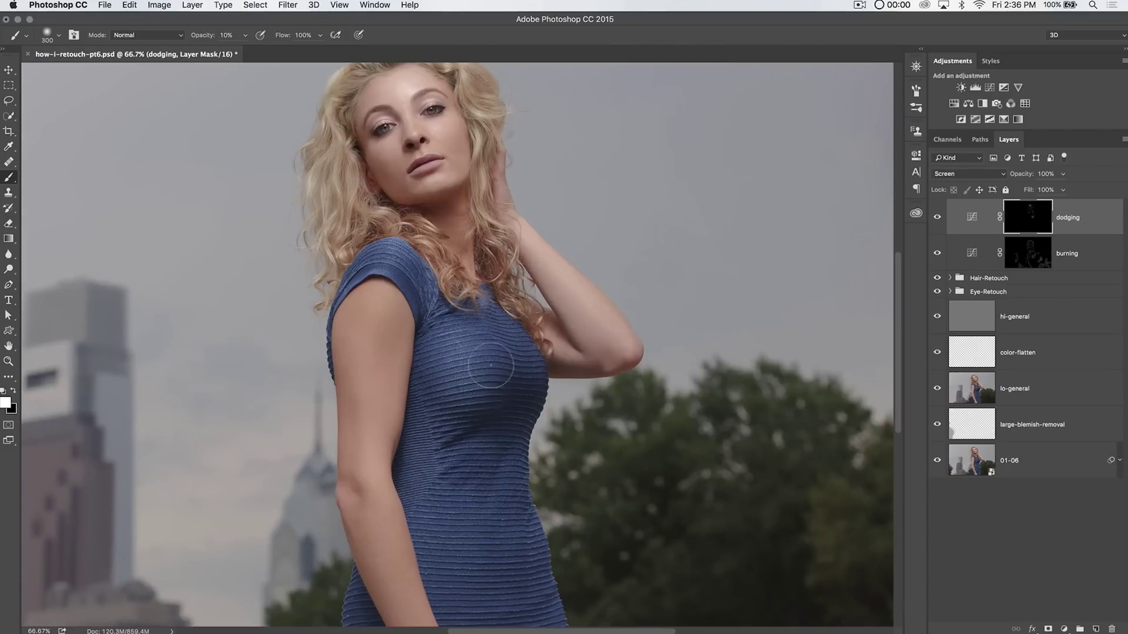
key("bracketleft")
key("bracketleft")
key("bracketleft")
key("bracketleft")
key("bracketleft")
key("bracketleft")
key("bracketleft")
key("x")
key("bracketright")
key("bracketright")
key("bracketright")
key("bracketright")
key("bracketright")
key("bracketright")
mouse_move(477, 378)
left_mouse_down()
mouse_move(514, 382)
mouse_move(484, 399)
mouse_move(456, 390)
mouse_move(491, 396)
mouse_move(412, 335)
mouse_move(416, 348)
mouse_move(523, 276)
left_mouse_up()
Brighten the upper arm and shoulder with white, using a 90-pixel brush at 10% strength.
key("x")
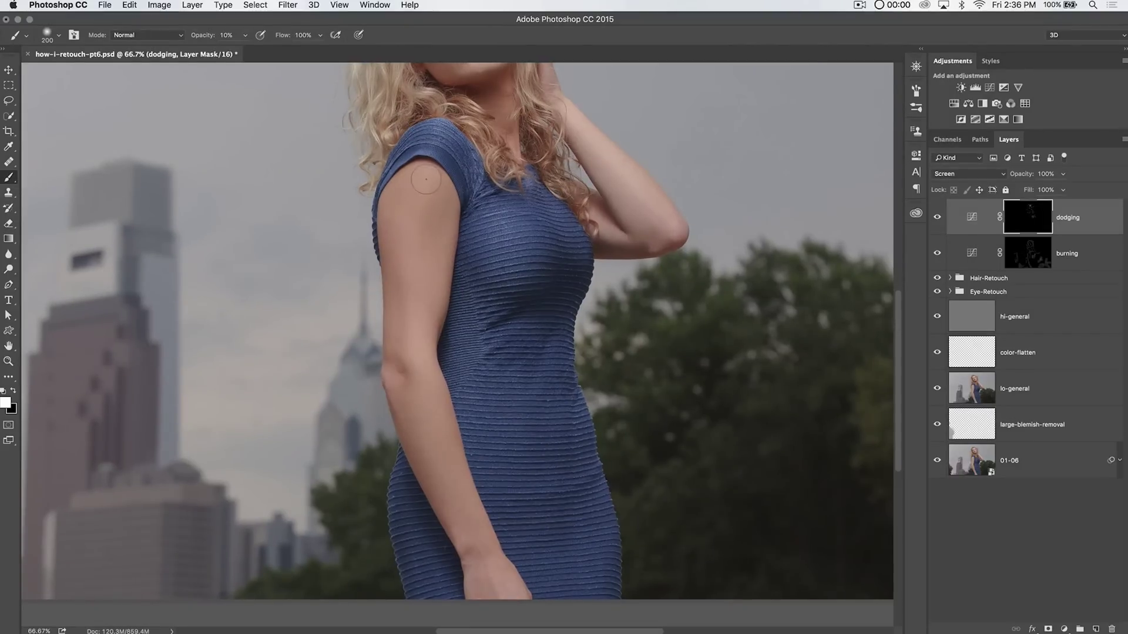
mouse_move(426, 179)
left_mouse_down()
mouse_move(403, 187)
mouse_move(420, 181)
mouse_move(405, 232)
left_mouse_up()
key("bracketleft")
key("bracketleft")
key("bracketleft")
key("bracketleft")
key("bracketleft")
key("0")
key("5")
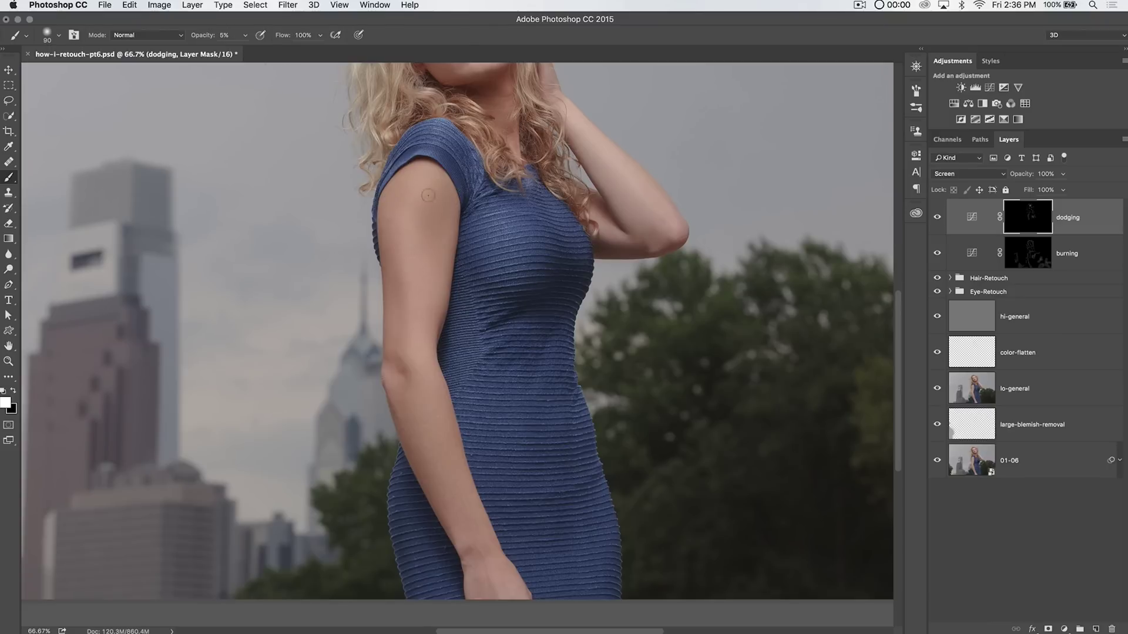
key("1")
Move to the lower arm and resize the brush from 125 down to 50.
scroll(481, 437, "down", 5)
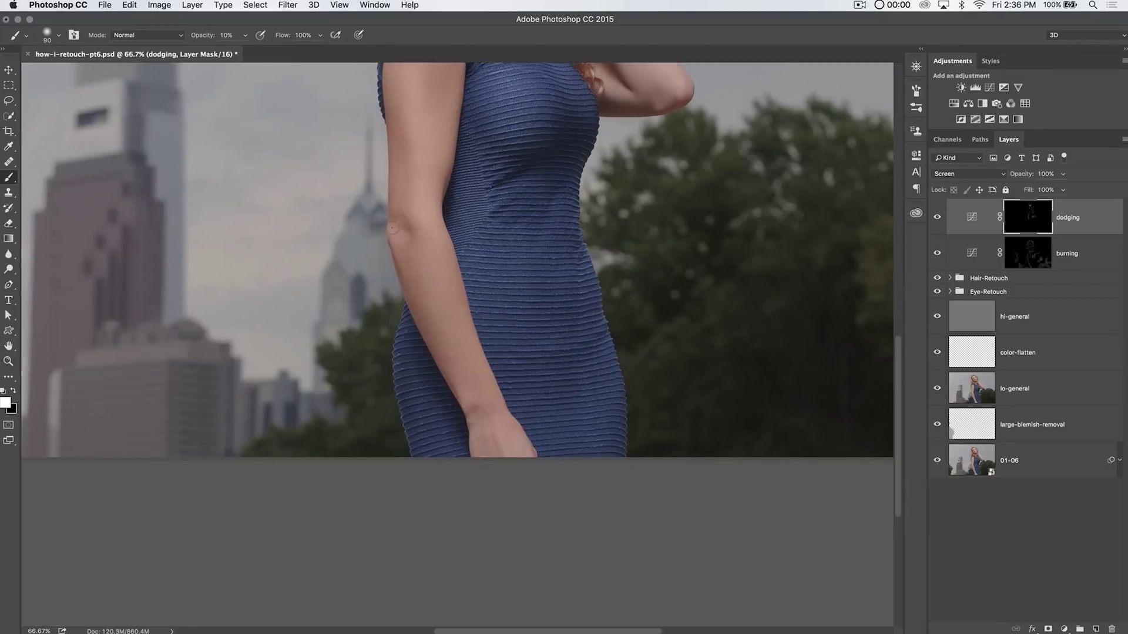
left_click_drag(441, 256, 433, 310)
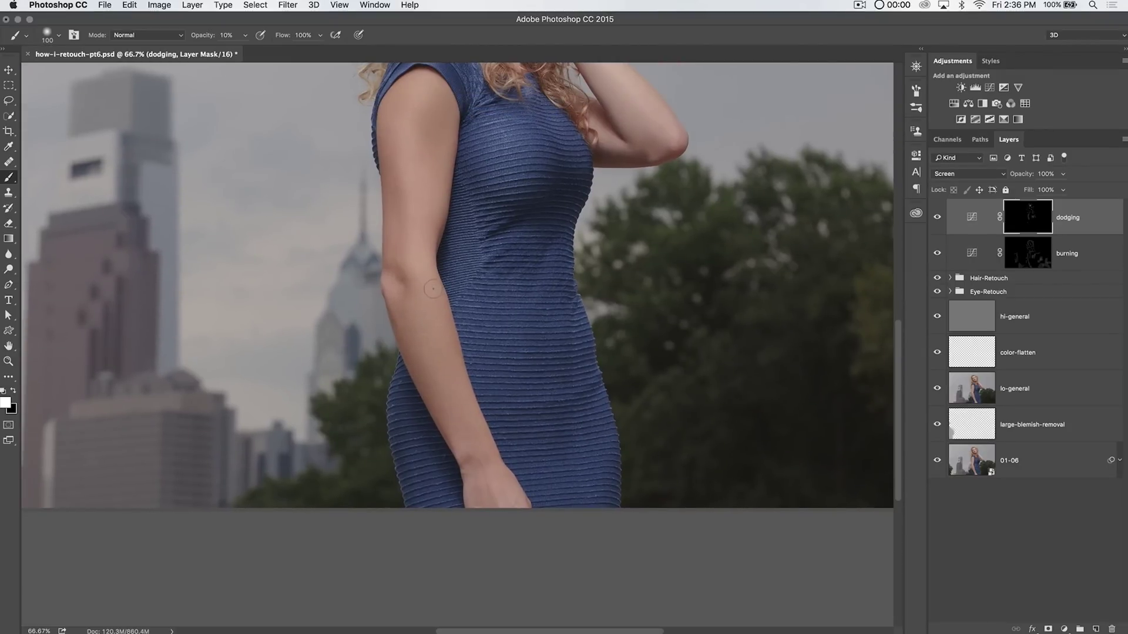
key("bracketright")
key("bracketright")
key("bracketleft")
key("bracketleft")
key("bracketleft")
scroll(571, 445, "up", 3)
scroll(572, 444, "right", 2)
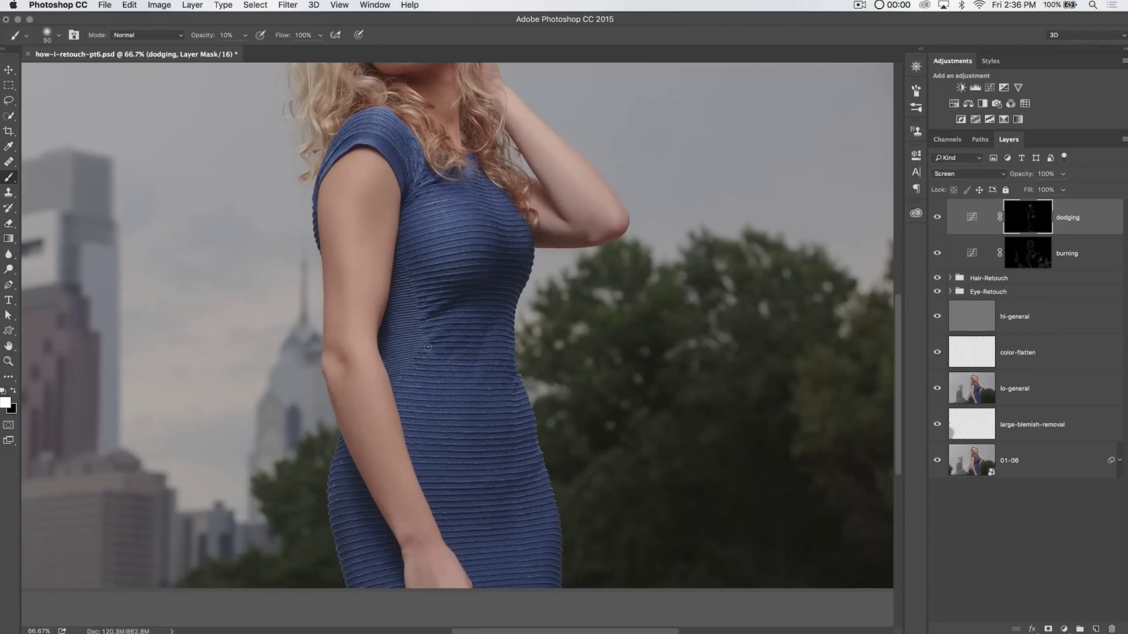
key("bracketleft")
key("bracketleft")
key("bracketleft")
key("bracketleft")
Brighten the dress waist and the arm, comparing with the dodge and burn layers hidden.
mouse_move(446, 356)
left_mouse_down()
mouse_move(472, 329)
mouse_move(449, 355)
mouse_move(475, 352)
mouse_move(500, 313)
mouse_move(444, 361)
mouse_move(451, 347)
mouse_move(472, 347)
mouse_move(441, 340)
mouse_move(429, 316)
mouse_move(451, 307)
mouse_move(435, 316)
mouse_move(441, 302)
mouse_move(446, 318)
mouse_move(425, 324)
mouse_move(483, 298)
mouse_move(461, 361)
mouse_move(429, 347)
mouse_move(449, 334)
mouse_move(428, 349)
mouse_move(468, 322)
mouse_move(475, 364)
mouse_move(446, 355)
mouse_move(486, 346)
left_mouse_up()
left_click_drag(938, 253, 938, 223)
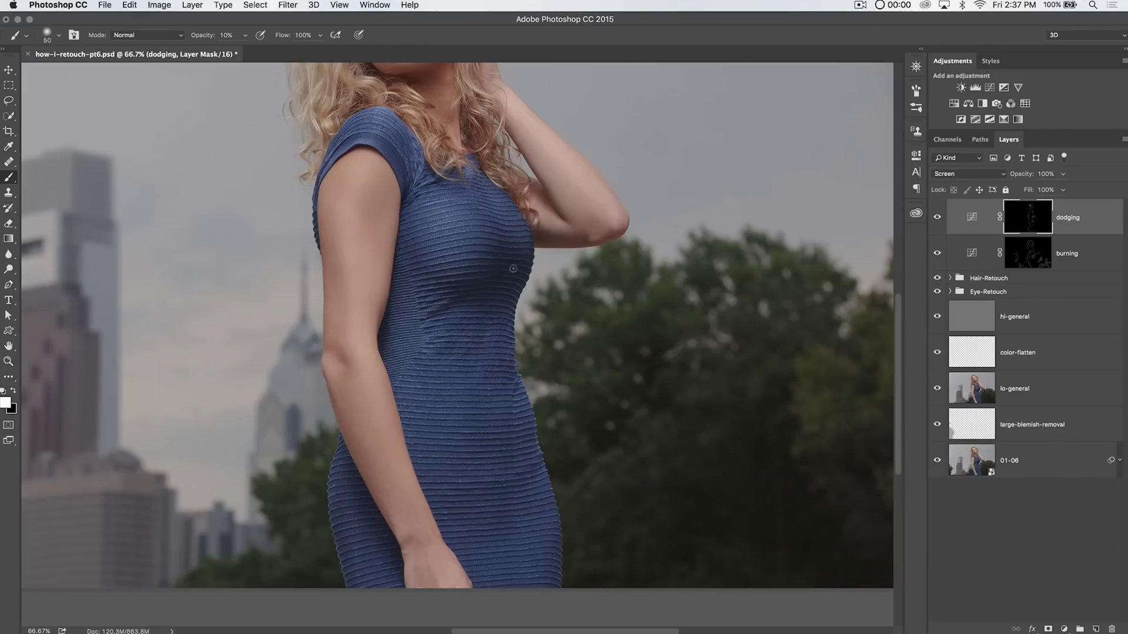
left_click_drag(514, 268, 491, 367)
key("bracketright")
key("bracketright")
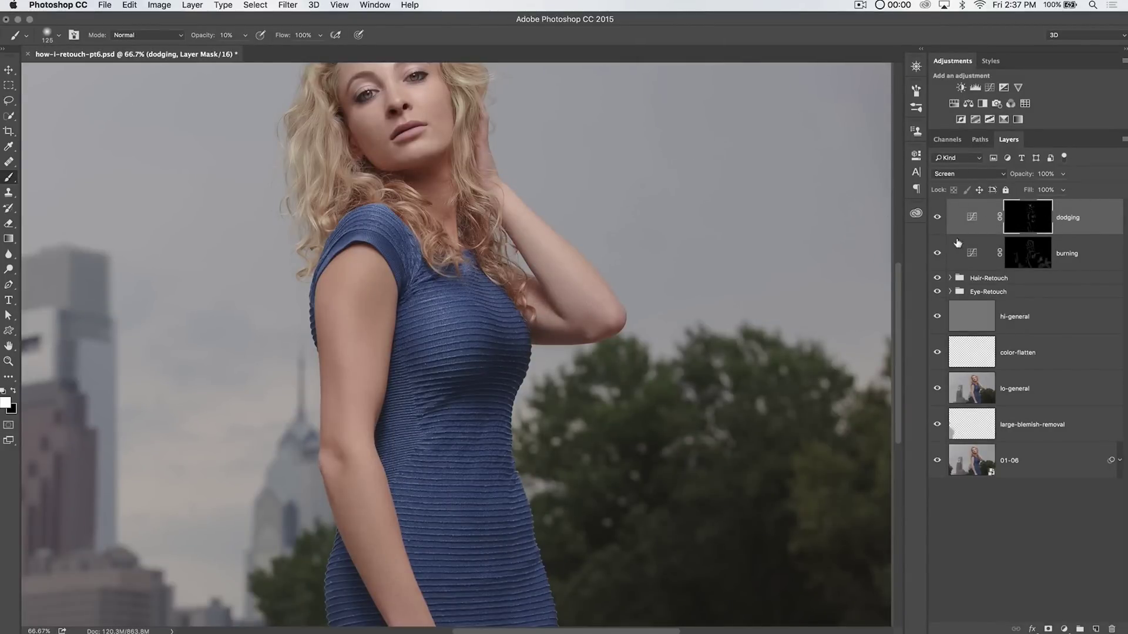
key("bracketleft")
key("bracketleft")
mouse_move(597, 304)
left_mouse_down()
mouse_move(517, 215)
mouse_move(575, 270)
left_mouse_up()
Enlarge the brush to 150 and zoom out to see the whole portrait.
key("bracketright")
key("bracketright")
key("bracketright")
left_click_drag(509, 199, 536, 327)
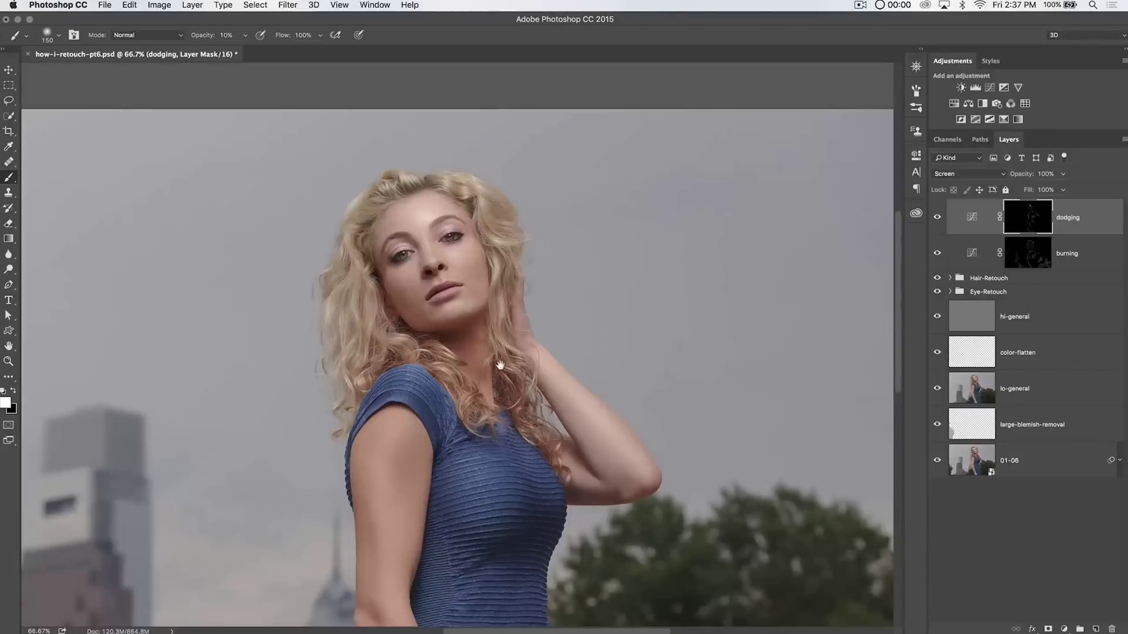
left_click_drag(501, 365, 536, 199)
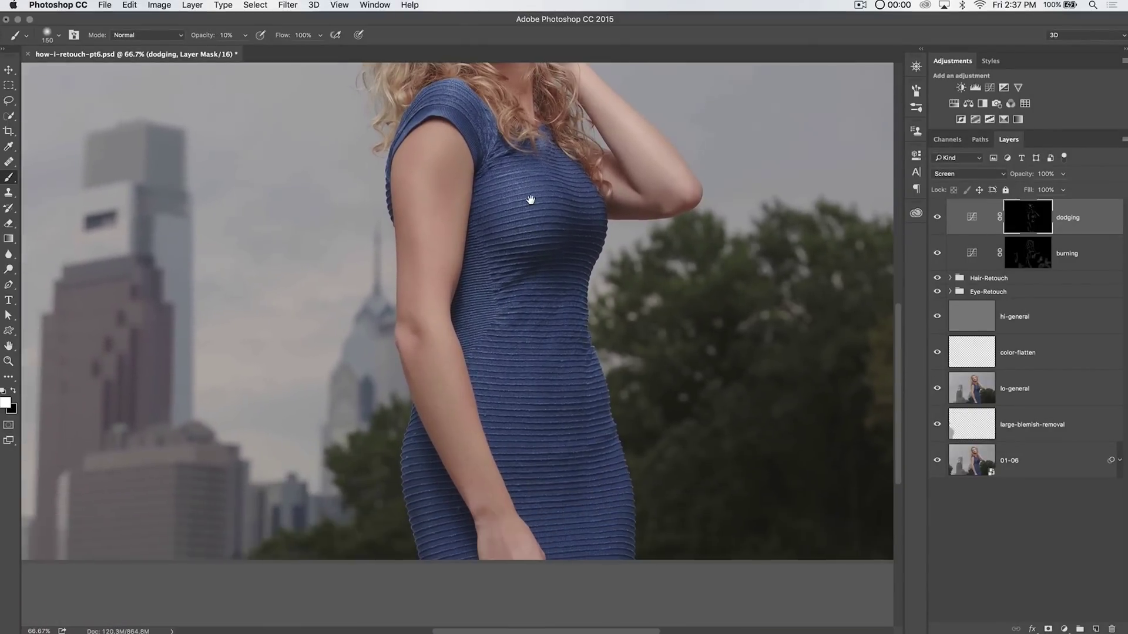
key("super+minus")
key("super+minus")
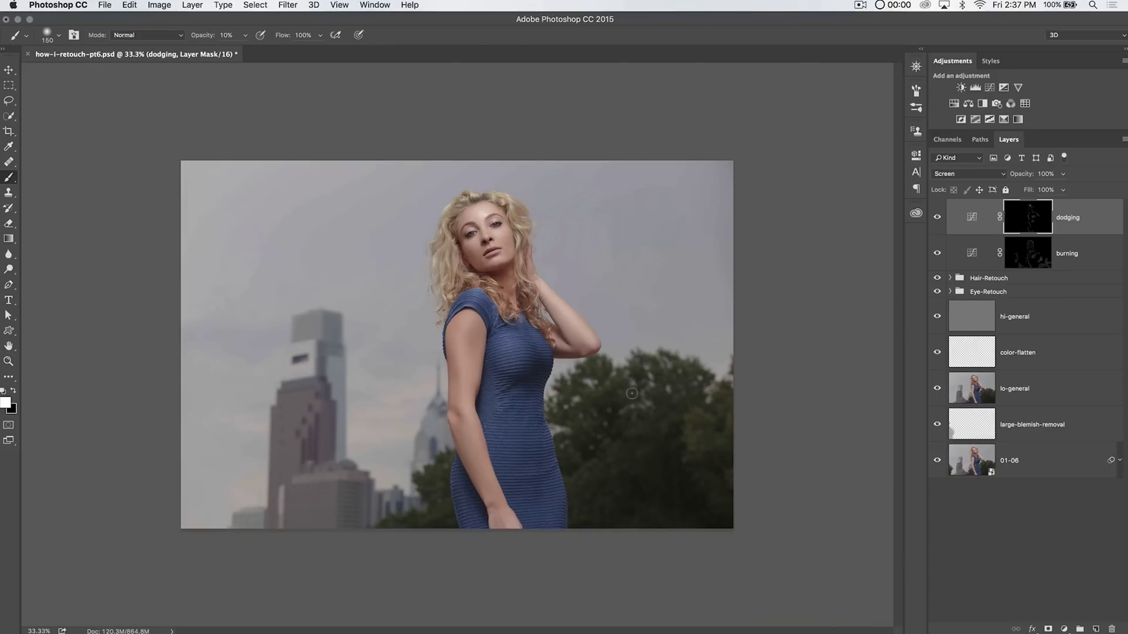
key("bracketright")
key("bracketright")
key("bracketright")
key("bracketright")
key("bracketright")
key("bracketright")
mouse_move(937, 253)
left_mouse_down()
mouse_move(945, 224)
mouse_move(937, 253)
left_mouse_up()
left_click(1092, 254)
left_click(1093, 226)
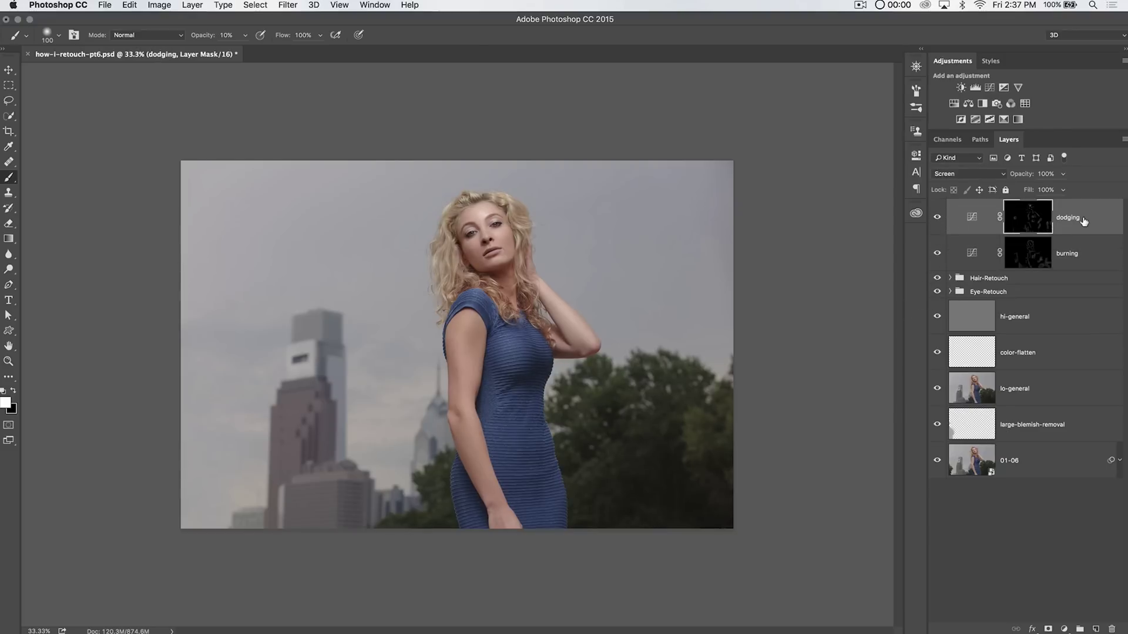
Duplicate the dodging and burning layers with Cmd+J and target the top dodging copy's mask.
left_click(1095, 249, "shift")
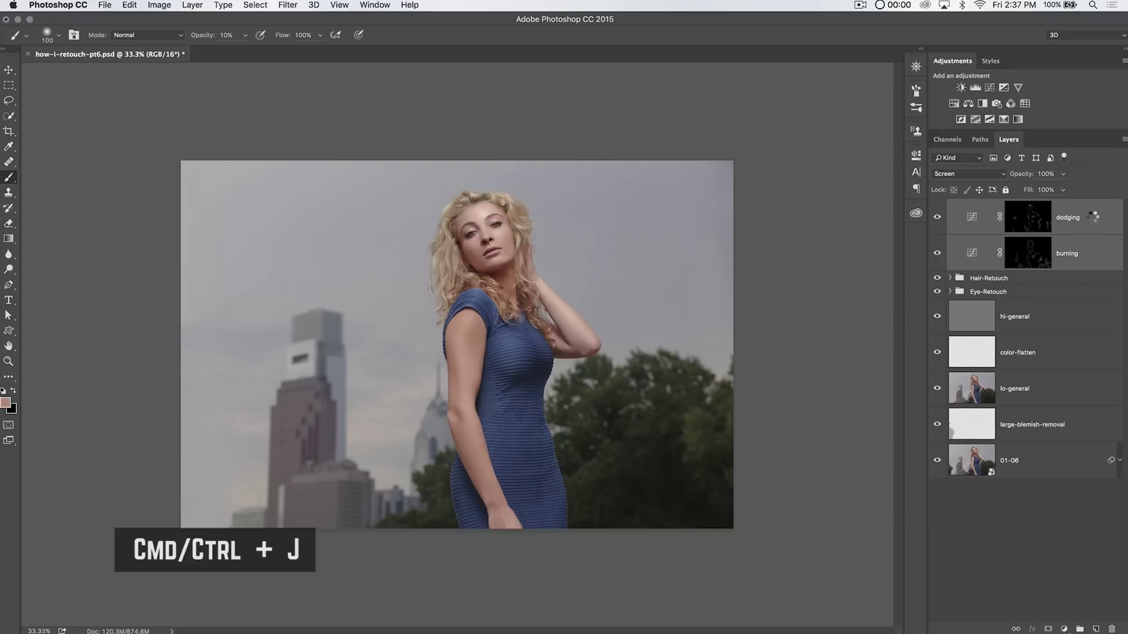
key("super+j")
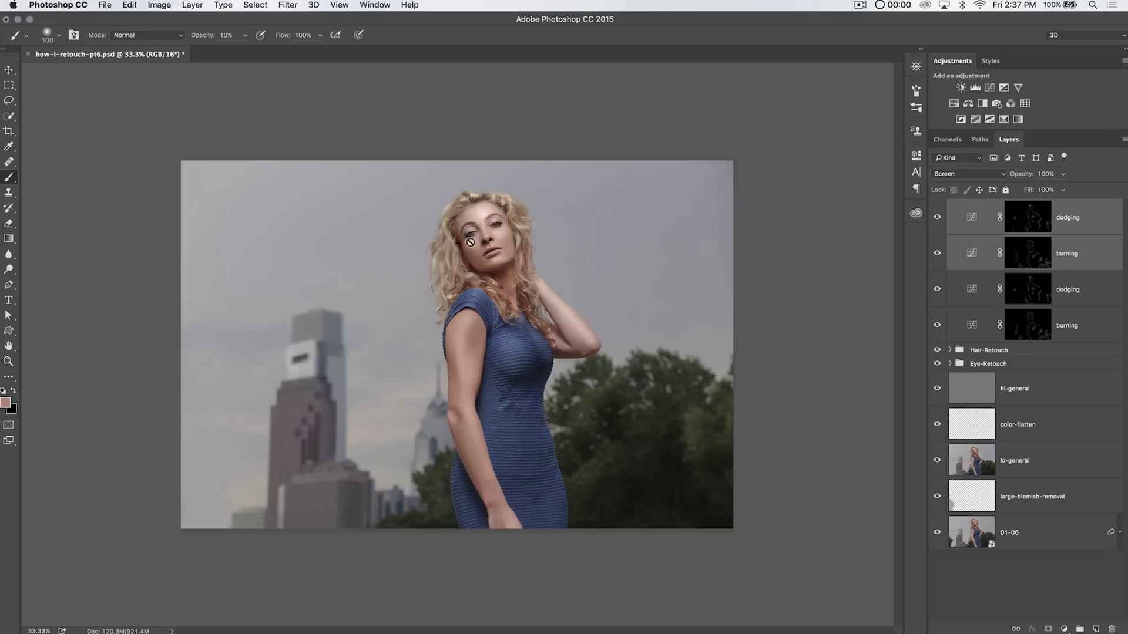
left_click(1028, 252)
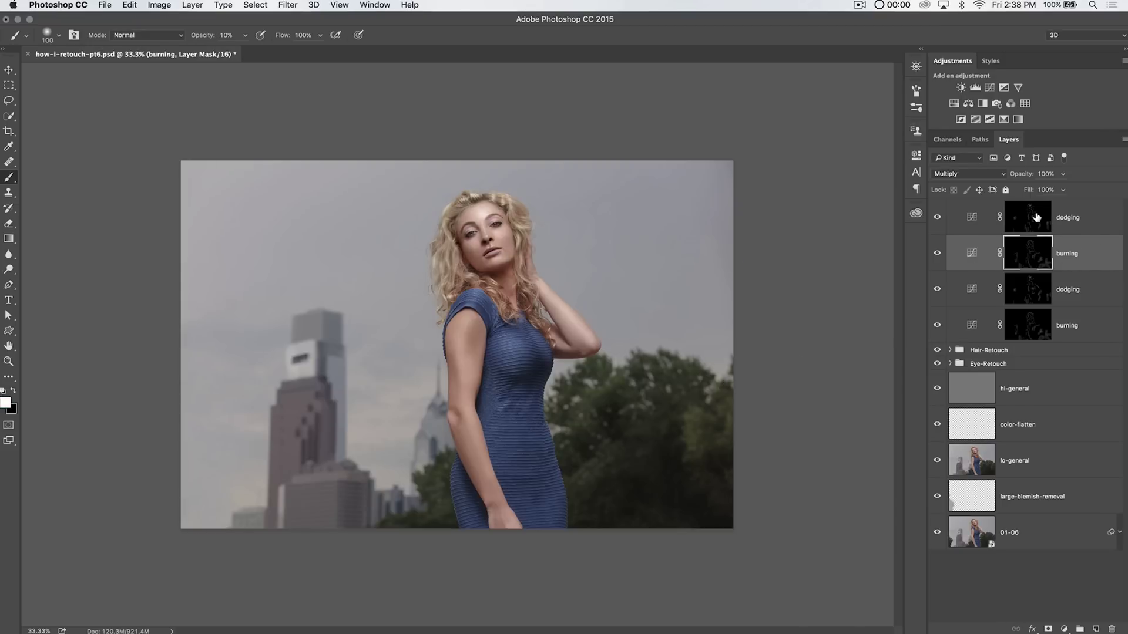
left_click(1031, 218)
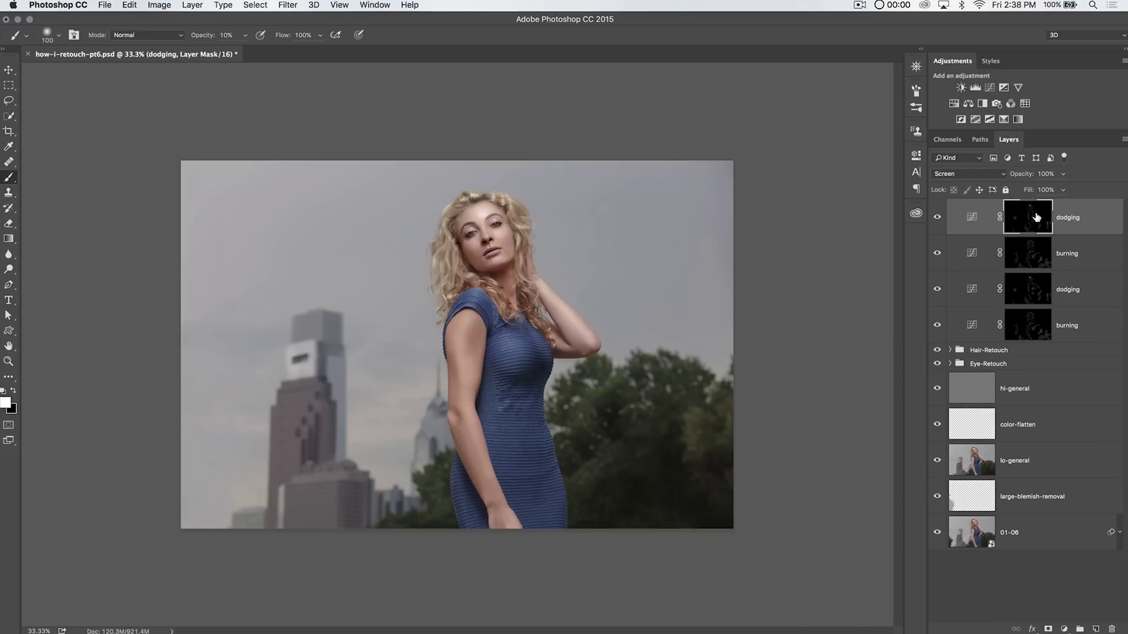
Apply a 65-pixel Gaussian Blur to the top dodging mask.
left_click(286, 6)
mouse_move(353, 145)
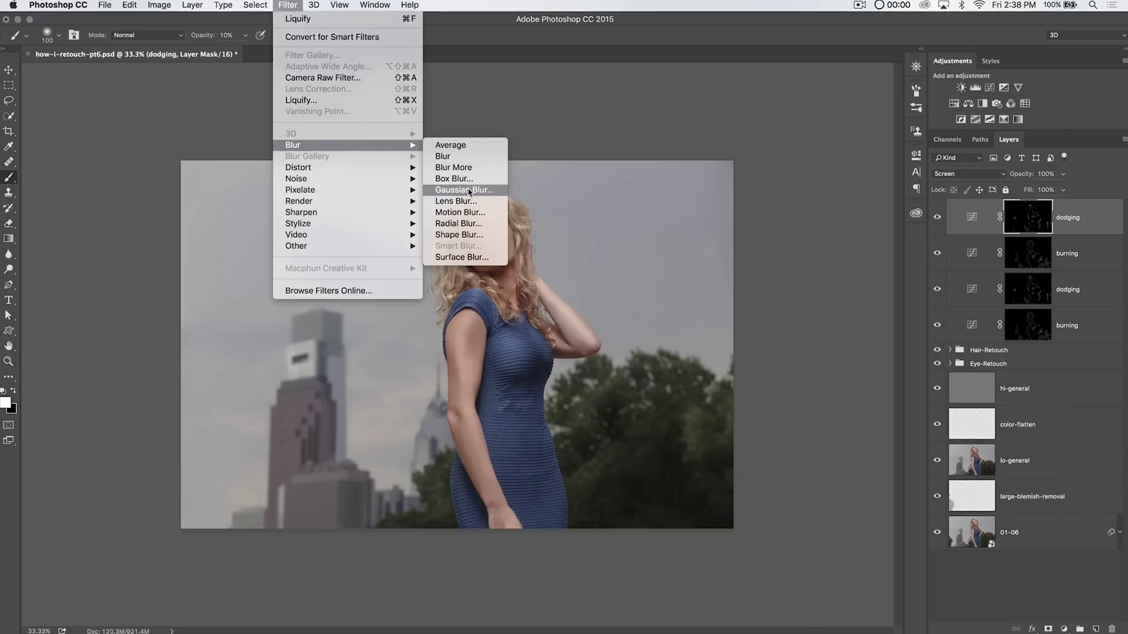
left_click(464, 191)
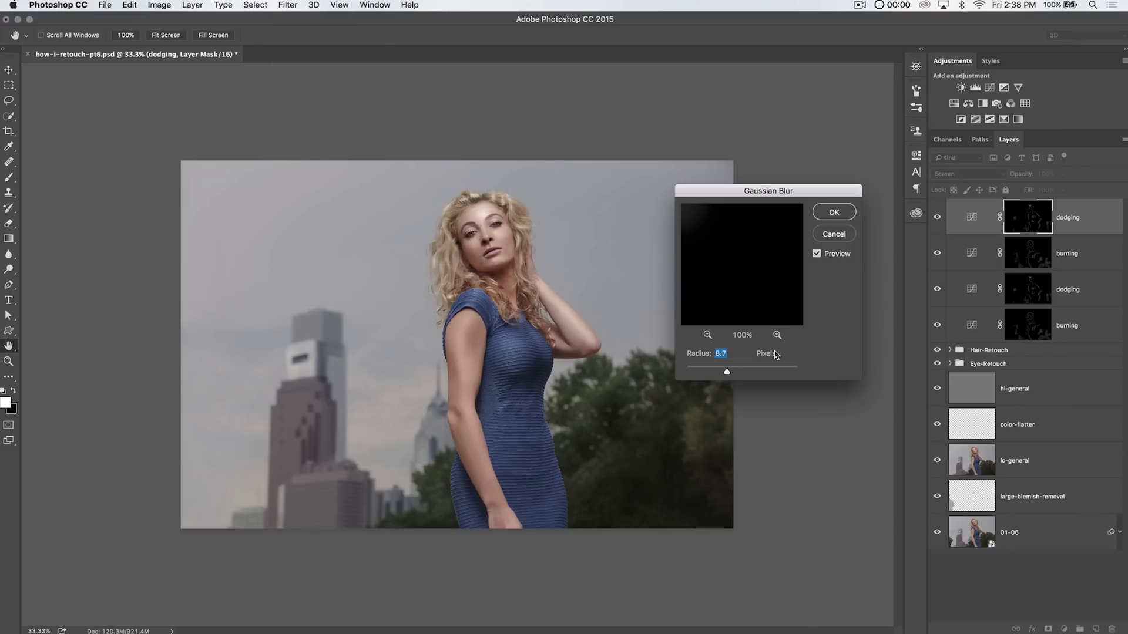
type("65")
left_click(834, 211)
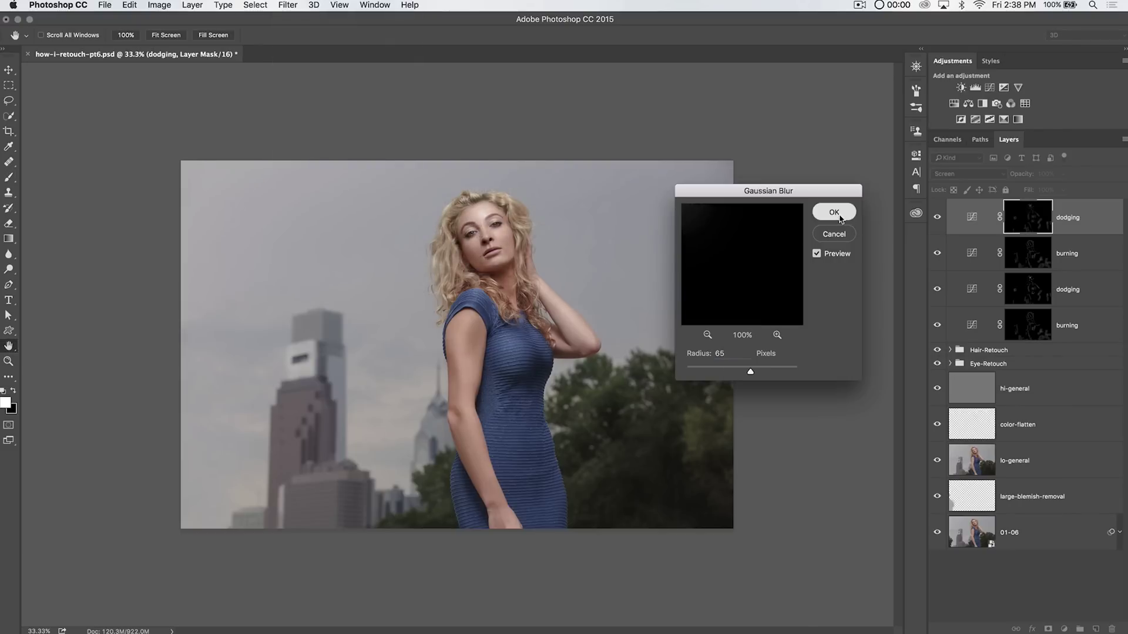
Reapply the same 65-pixel Gaussian Blur to the upper burning mask.
left_click(1037, 256)
left_click(287, 5)
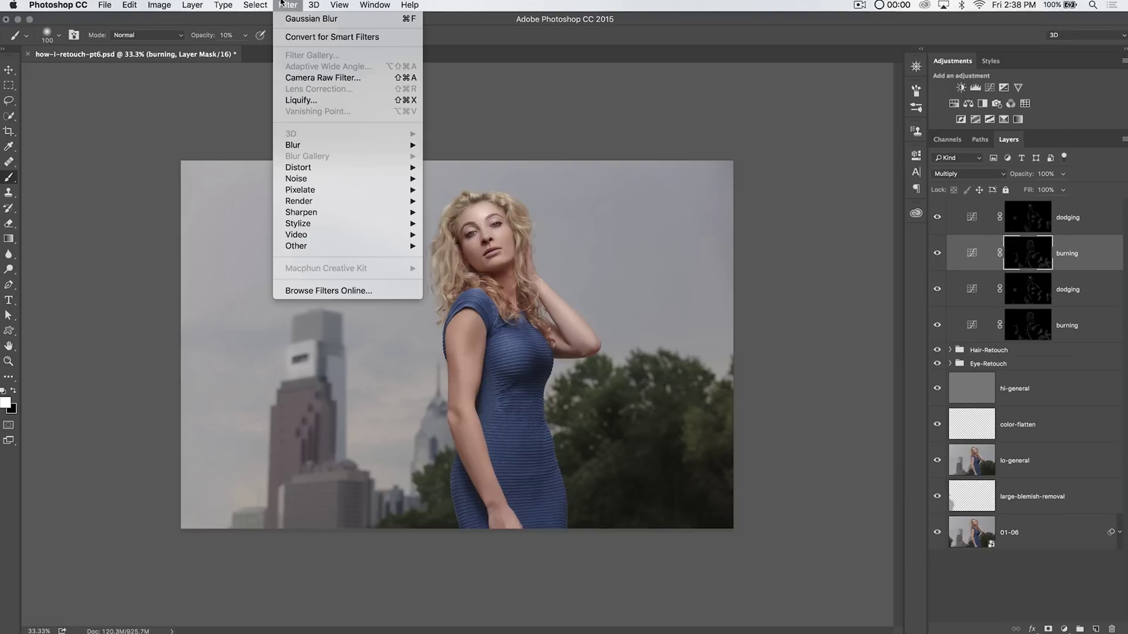
left_click(301, 17)
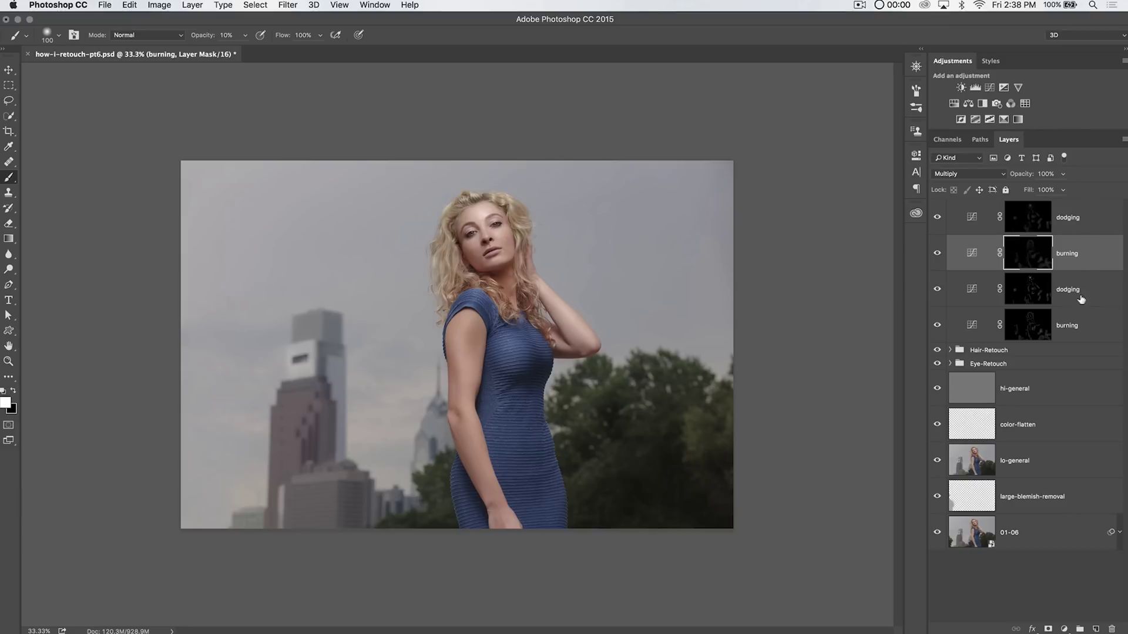
left_click(1100, 221)
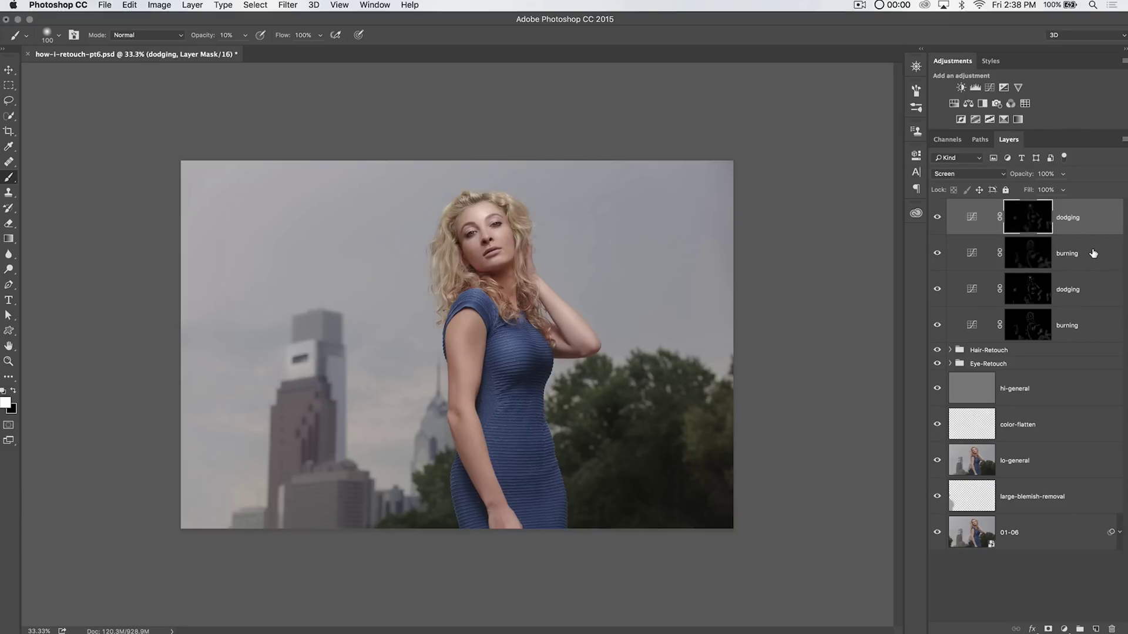
Lower the blurred copies' opacity to about 51% and the original pair's to 72%.
left_click(1090, 251, "shift")
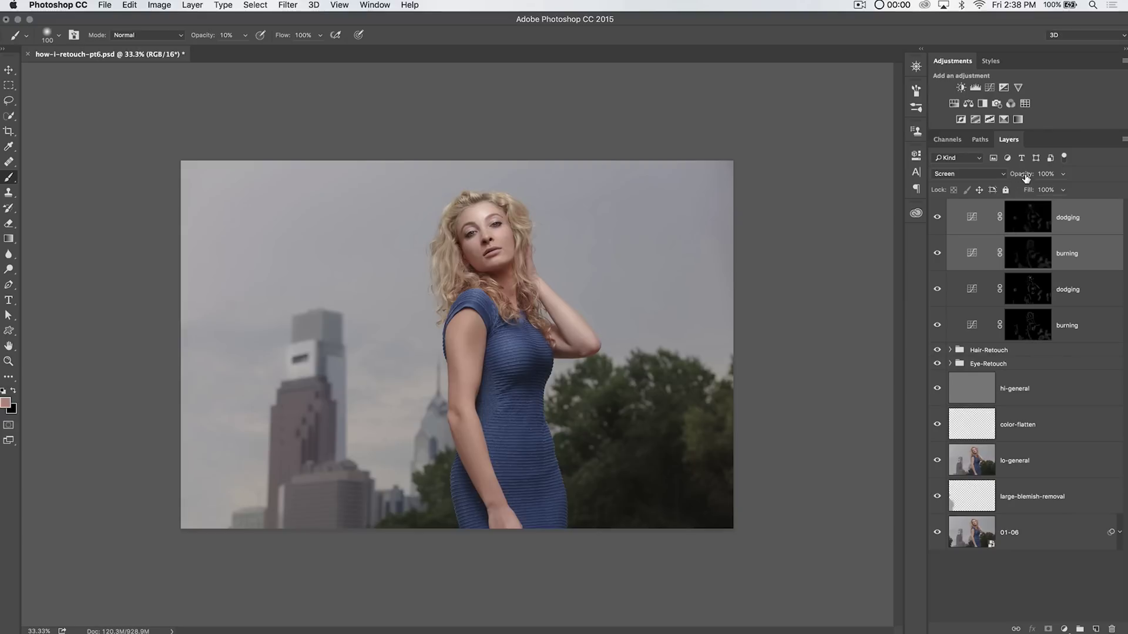
left_click_drag(1026, 177, 998, 178)
left_click(1097, 299)
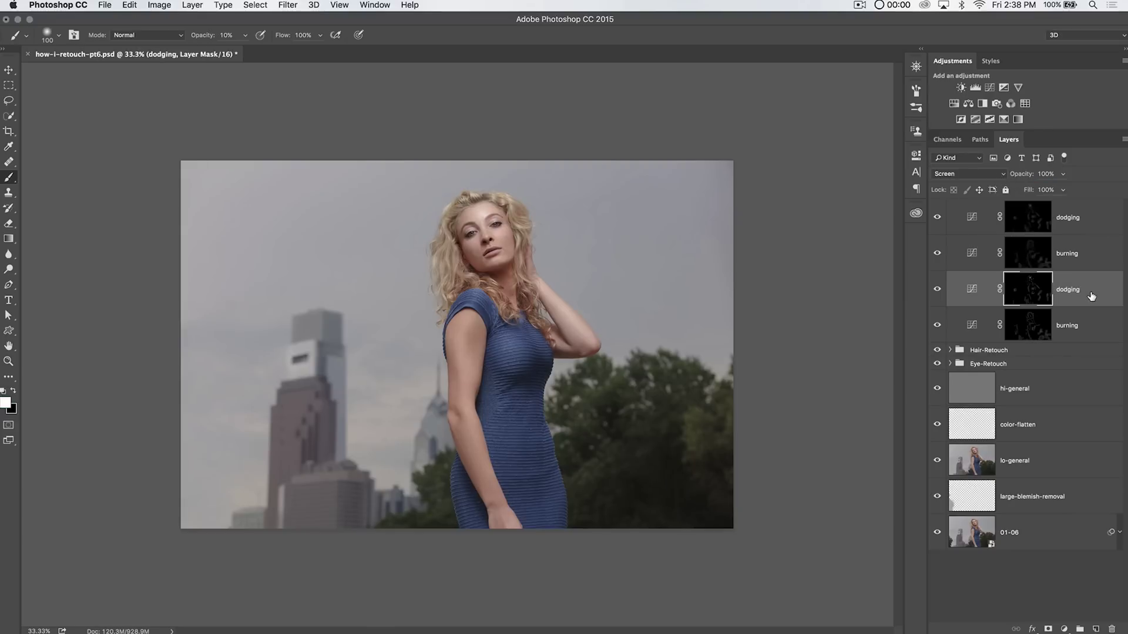
left_click(1085, 328, "shift")
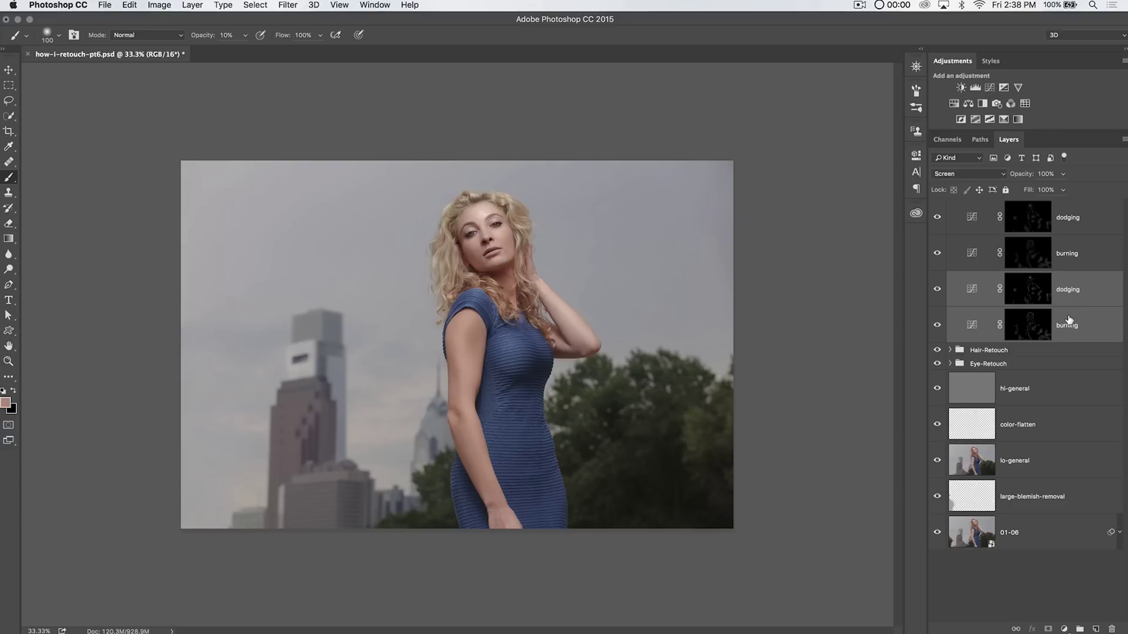
mouse_move(1025, 176)
left_mouse_down()
mouse_move(1005, 177)
mouse_move(1016, 178)
left_mouse_up()
Check the top dodging layer's opacity, then hide all four dodge and burn layers.
left_click(976, 253)
left_click(974, 226)
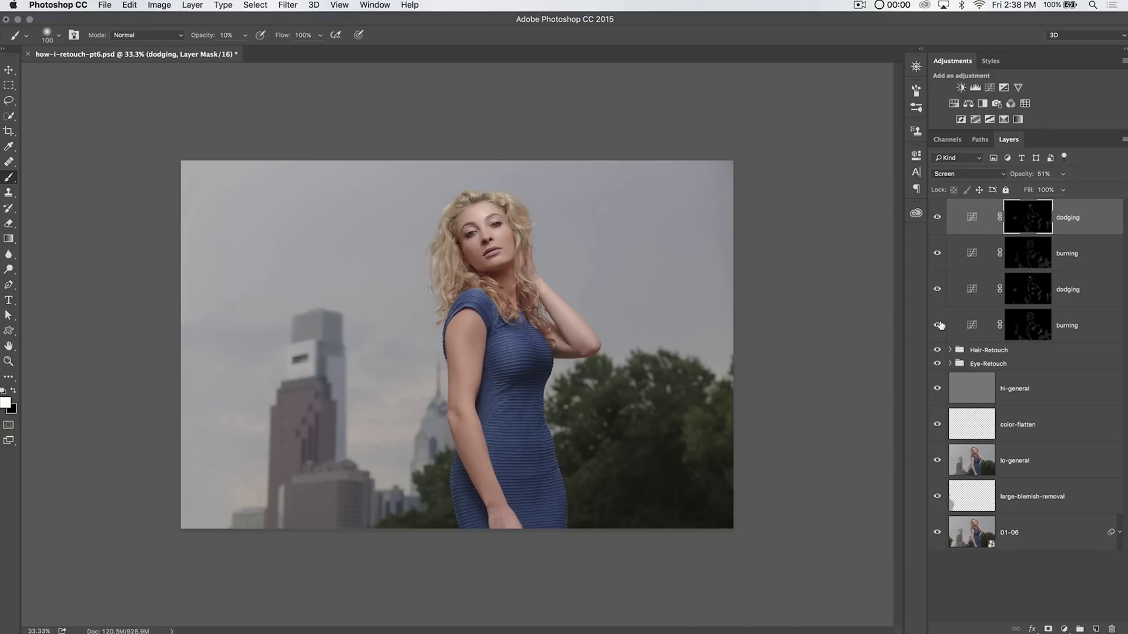
mouse_move(940, 328)
left_mouse_down()
mouse_move(934, 218)
mouse_move(940, 323)
left_mouse_up()
Review the upper copies, then select the lower dodging and burning pair and set it to 65% opacity.
left_click(1040, 253)
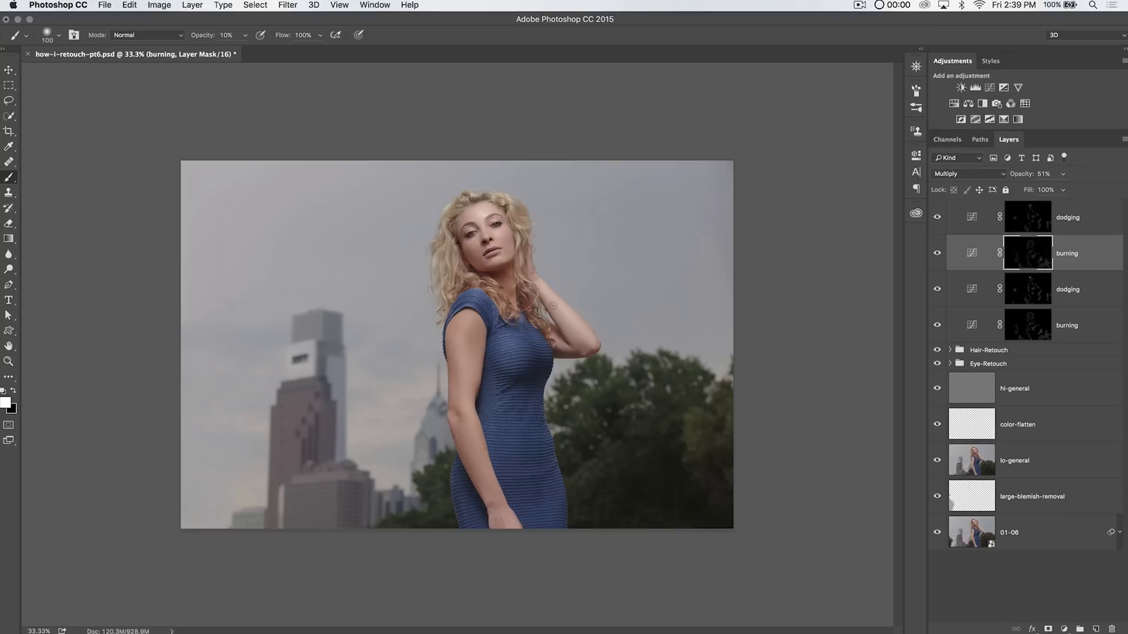
left_click(964, 224)
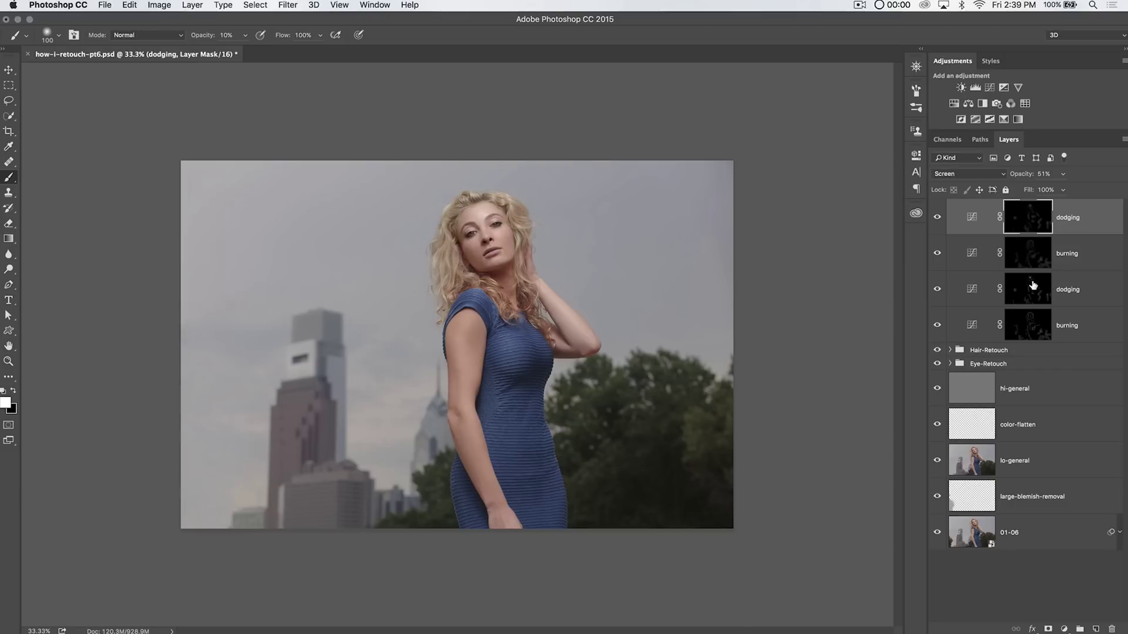
left_click(1026, 327)
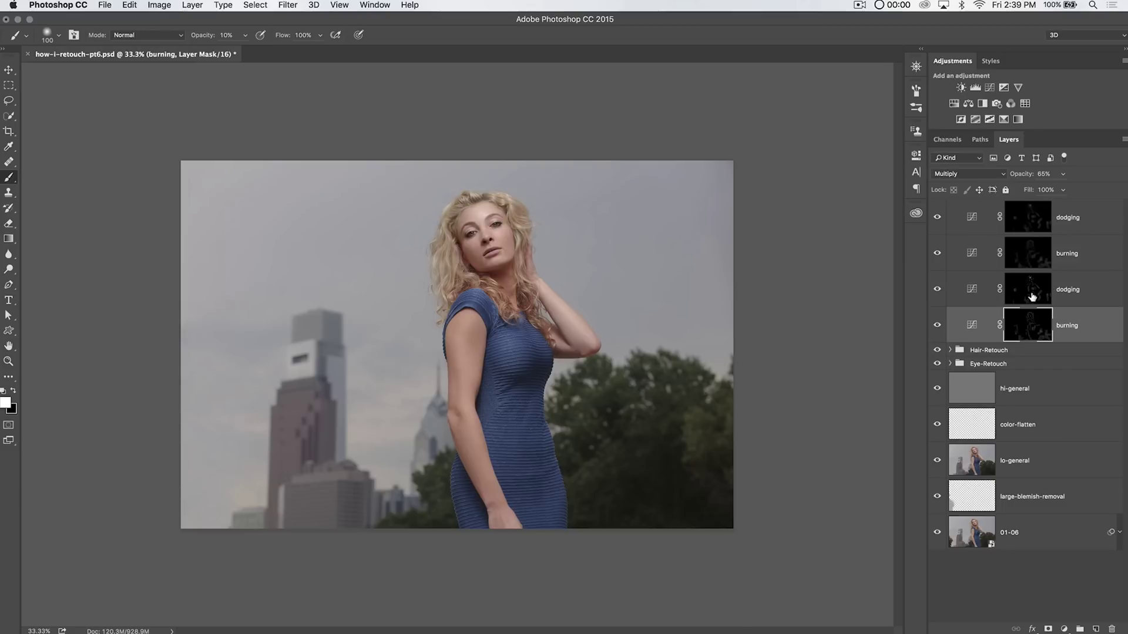
left_click(1031, 295)
left_click(974, 293)
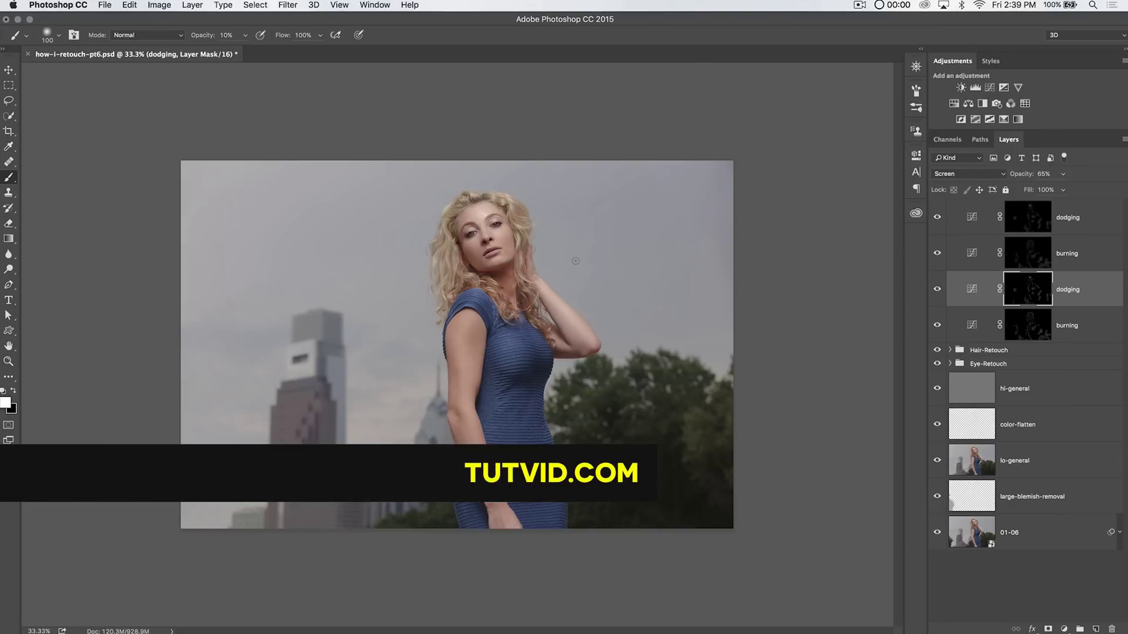
Switch to the Move tool with V.
key("v")
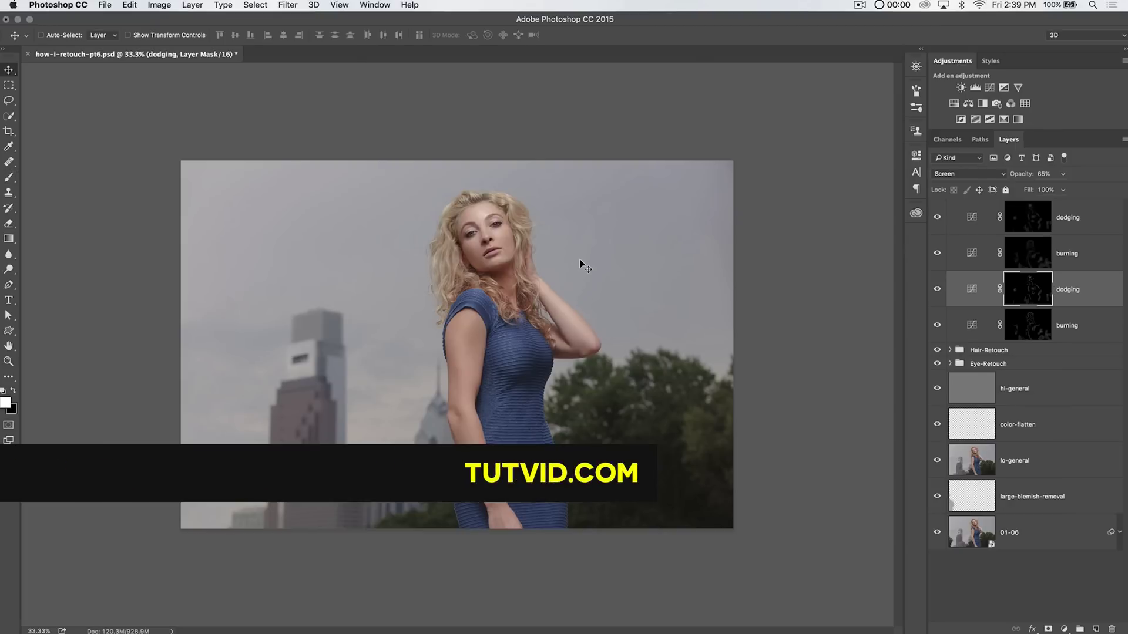